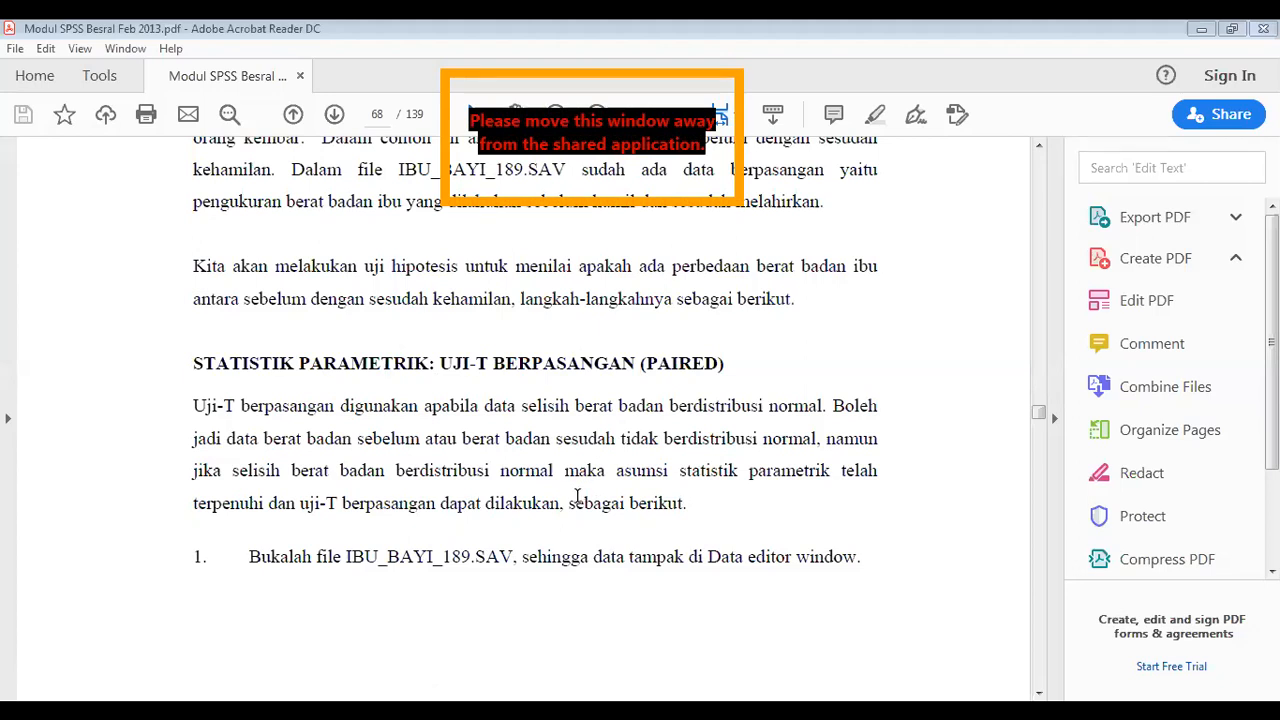
Read the module's paired t-test section, from its normality assumption through the opening procedure steps for IBU_BAYI_189.SAV.
click(551, 568)
scroll(553, 578, down, 2)
scroll(555, 585, down, 3)
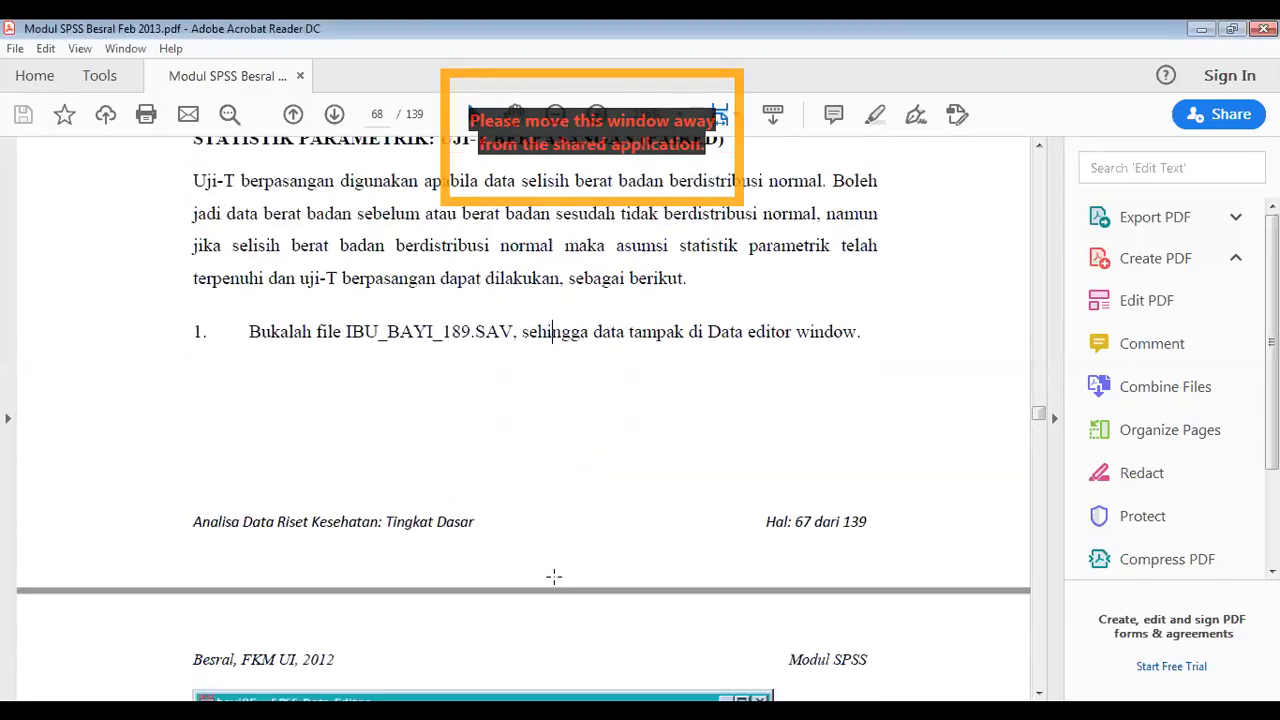
scroll(555, 585, down, 8)
scroll(553, 576, down, 1)
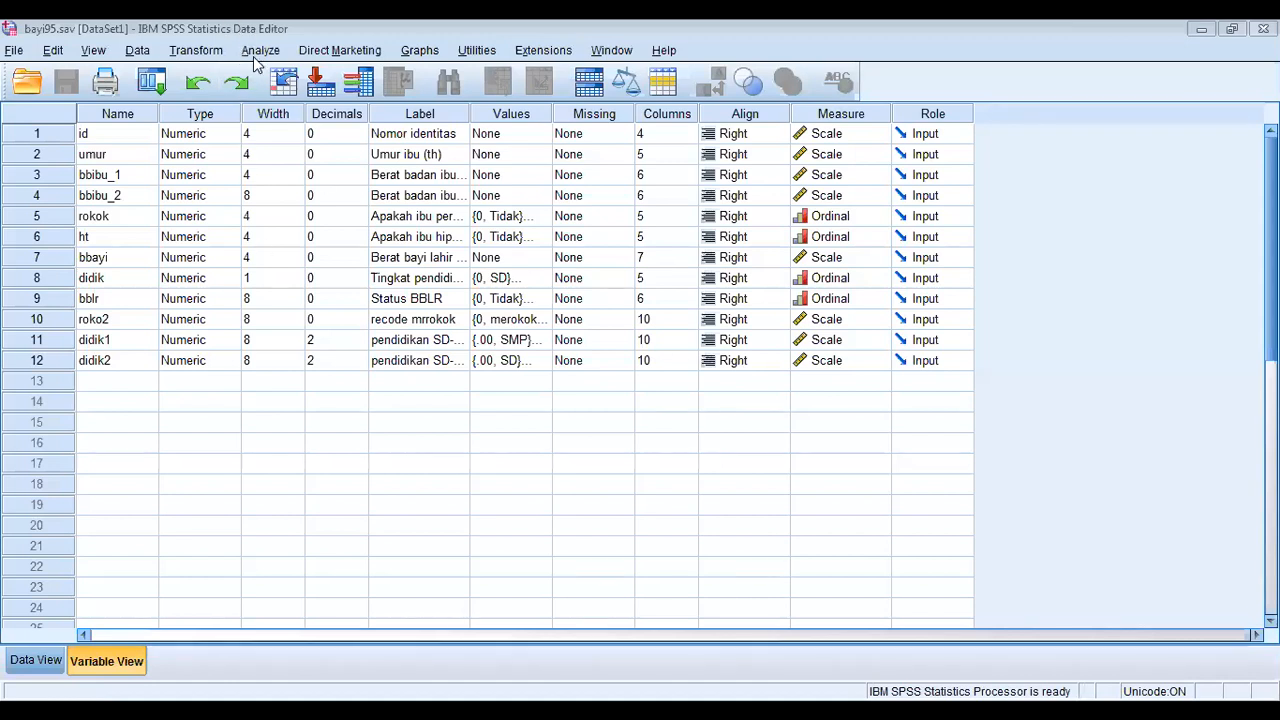
In SPSS, set up a Paired-Samples T Test pairing mother's weight before pregnancy (bbibu_1) with weight after delivery (bbibu_2).
click(258, 50)
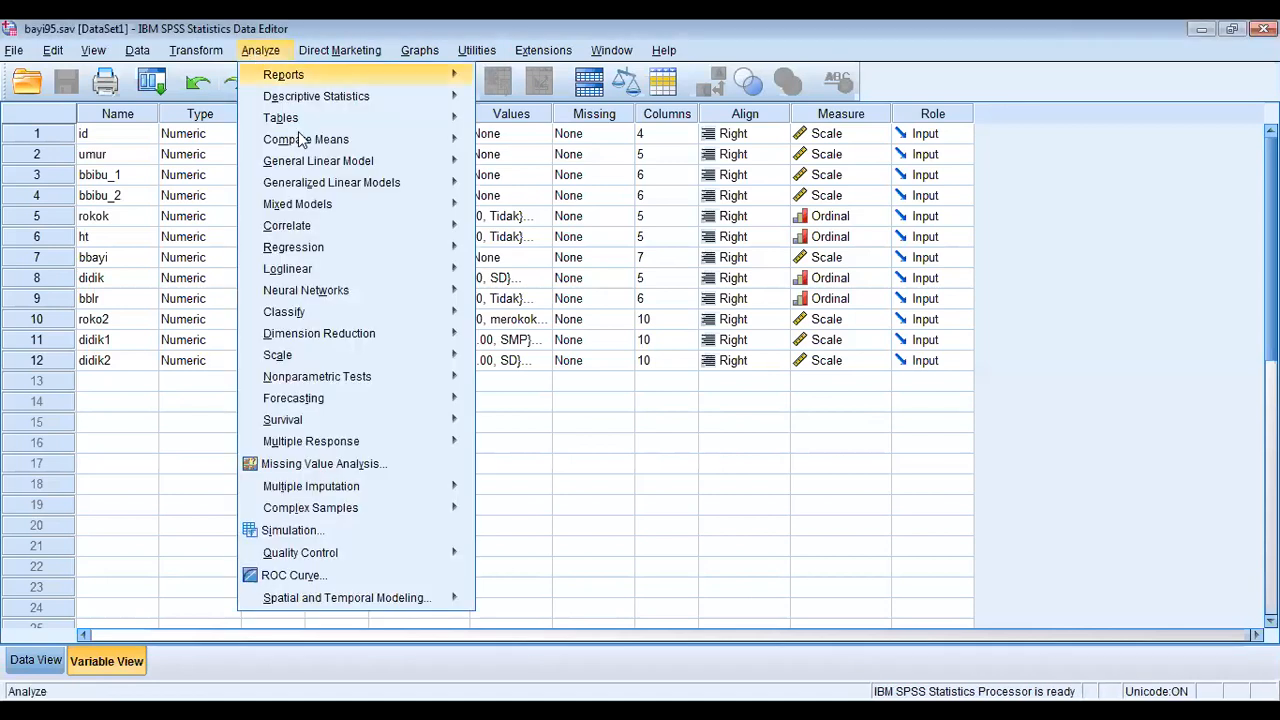
mouse_move(299, 139)
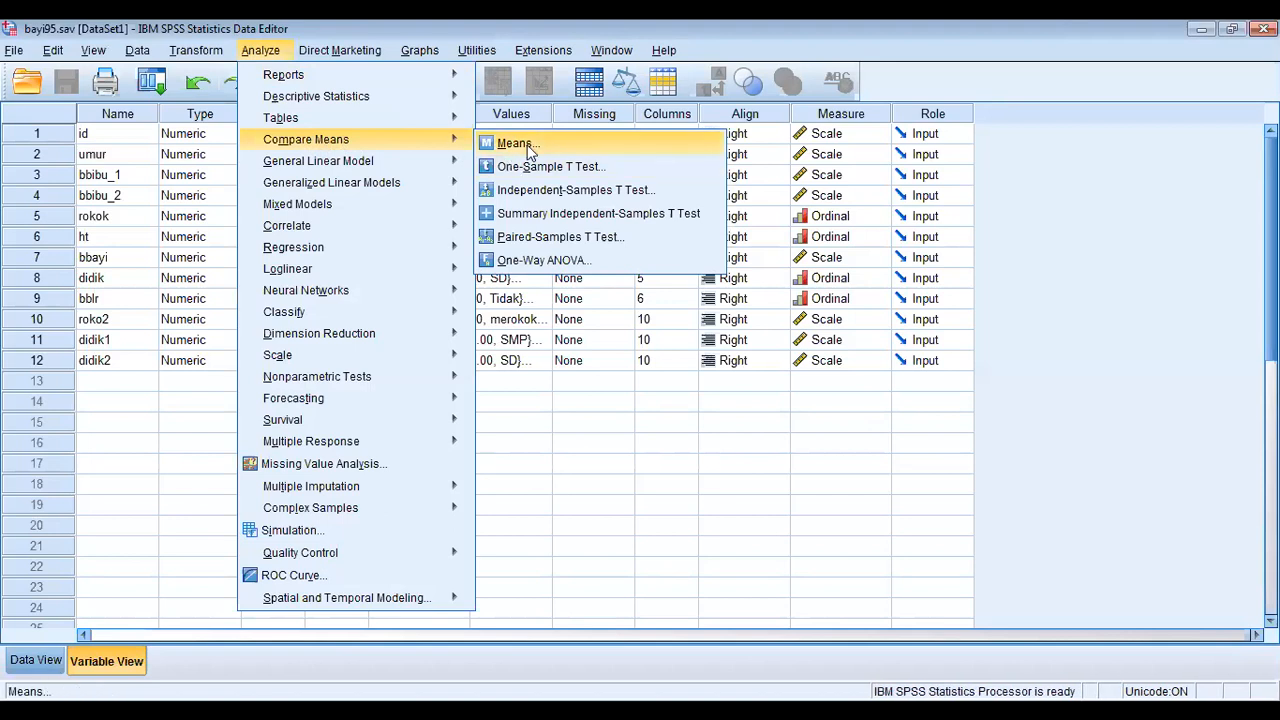
click(552, 238)
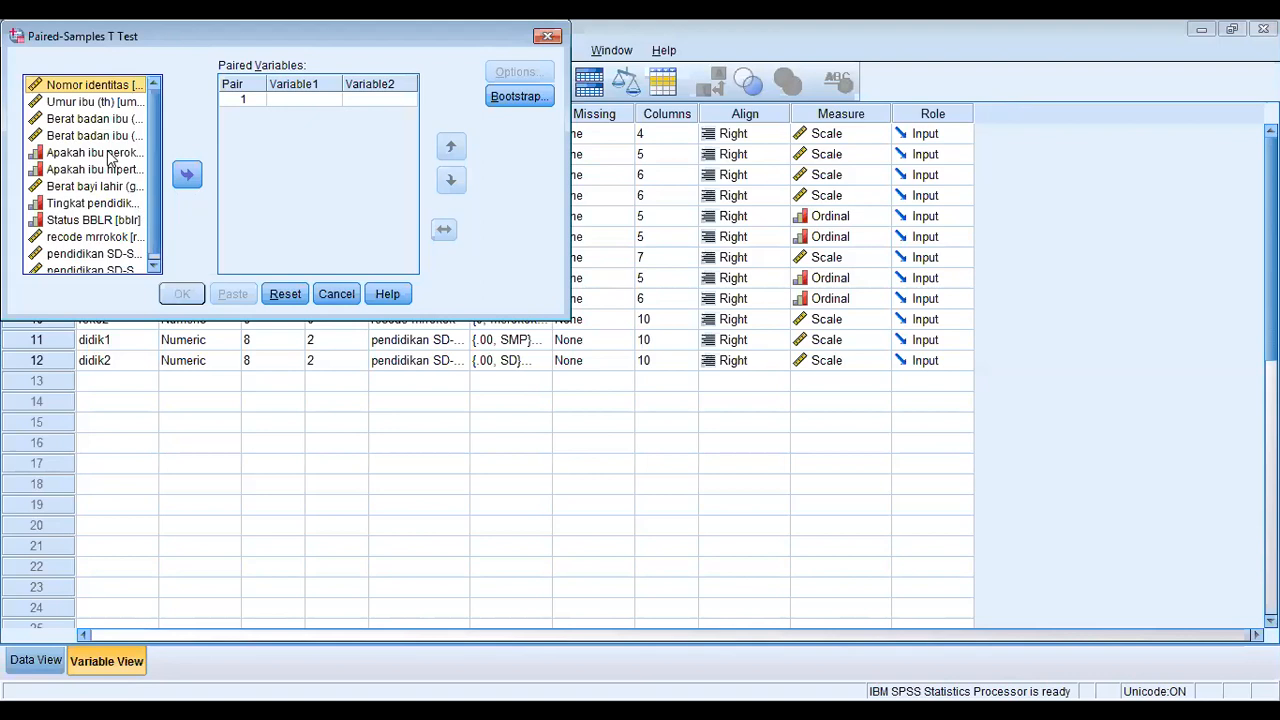
click(98, 119)
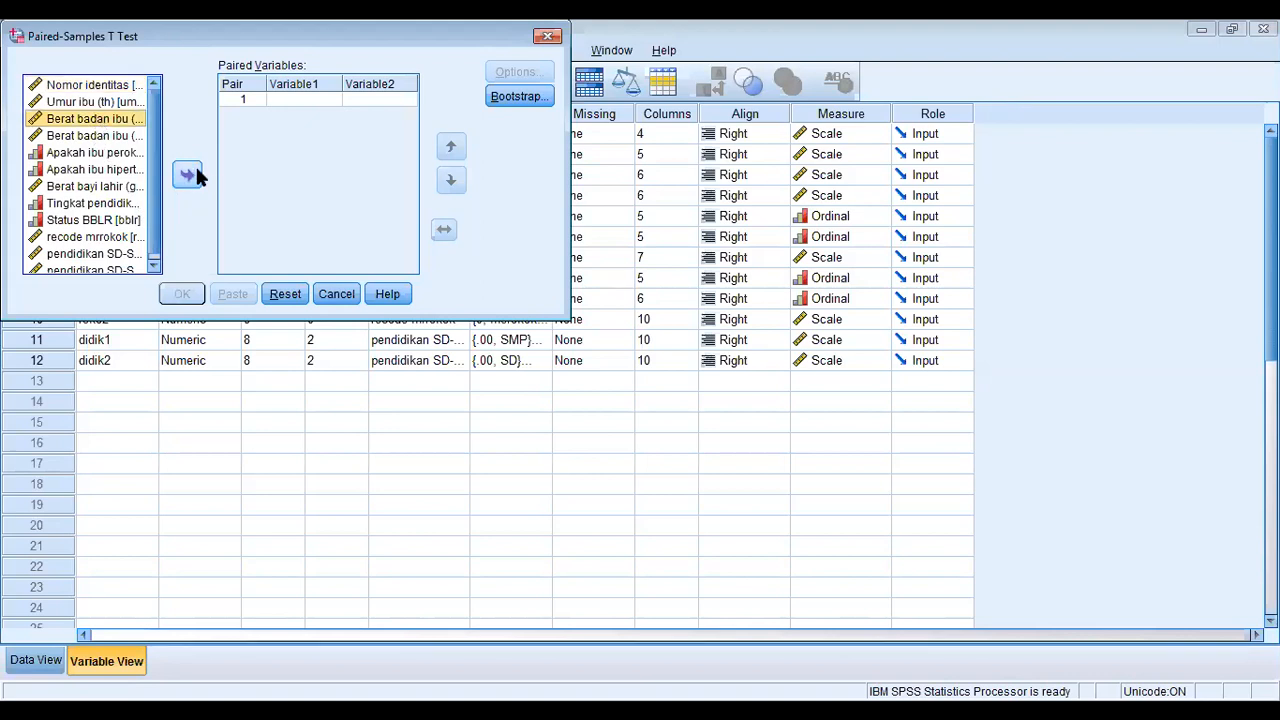
click(190, 176)
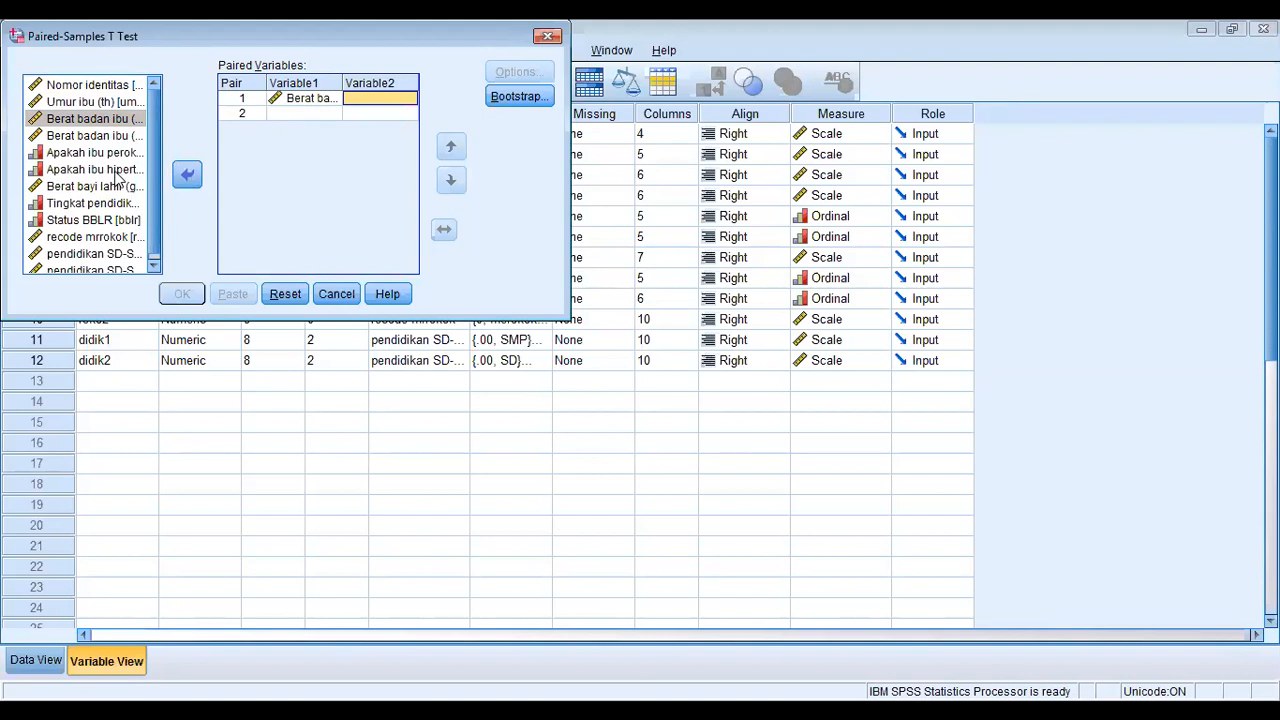
click(92, 136)
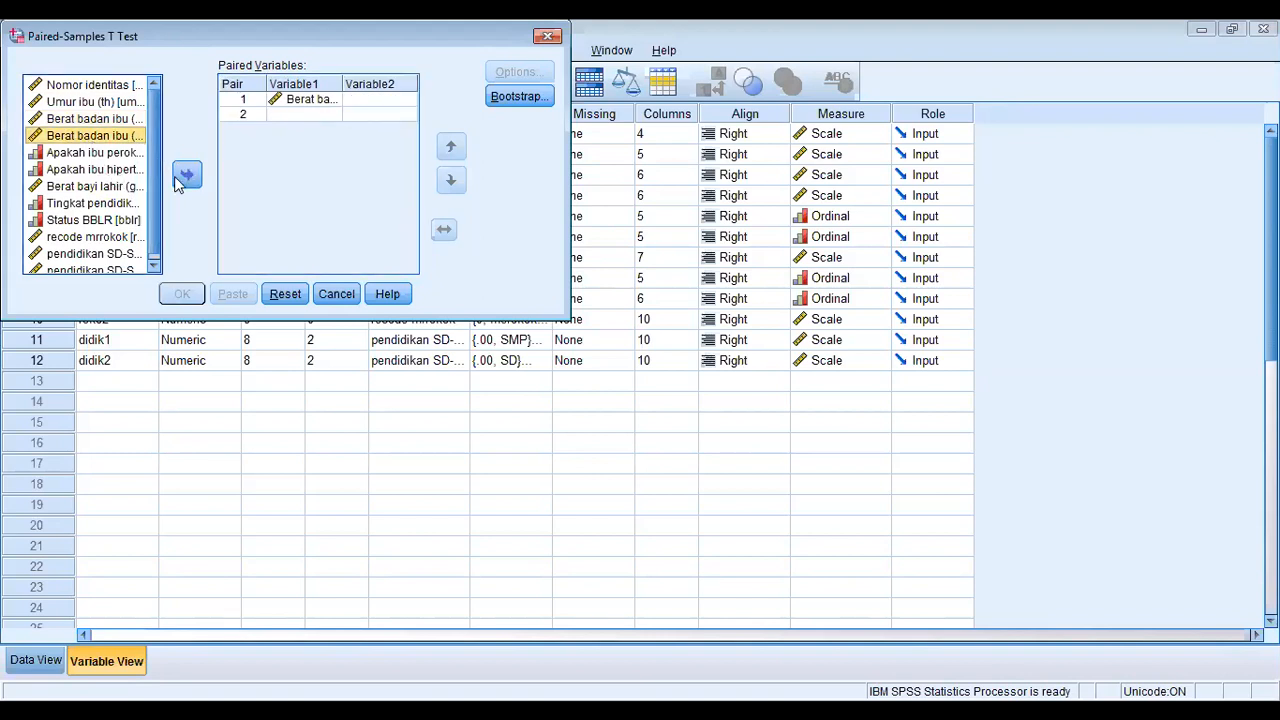
click(186, 176)
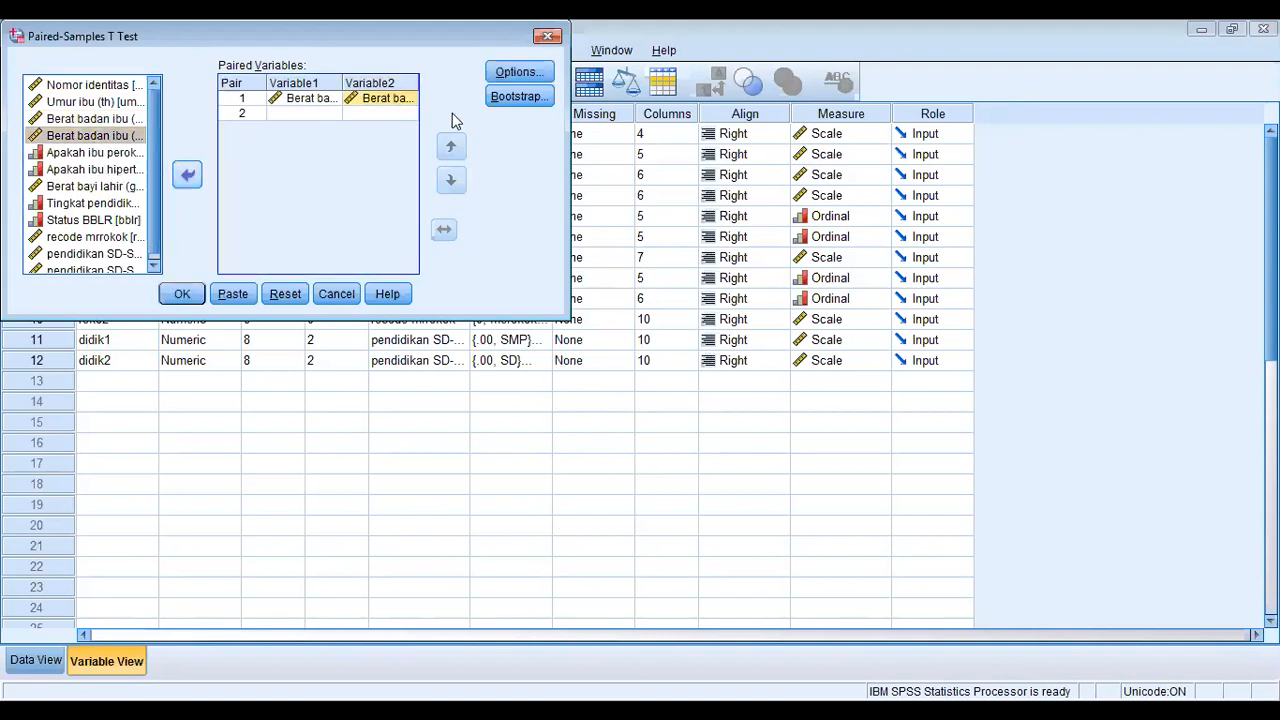
Keep the 95% confidence interval with cases excluded analysis by analysis, and run the paired test to review its output.
click(502, 71)
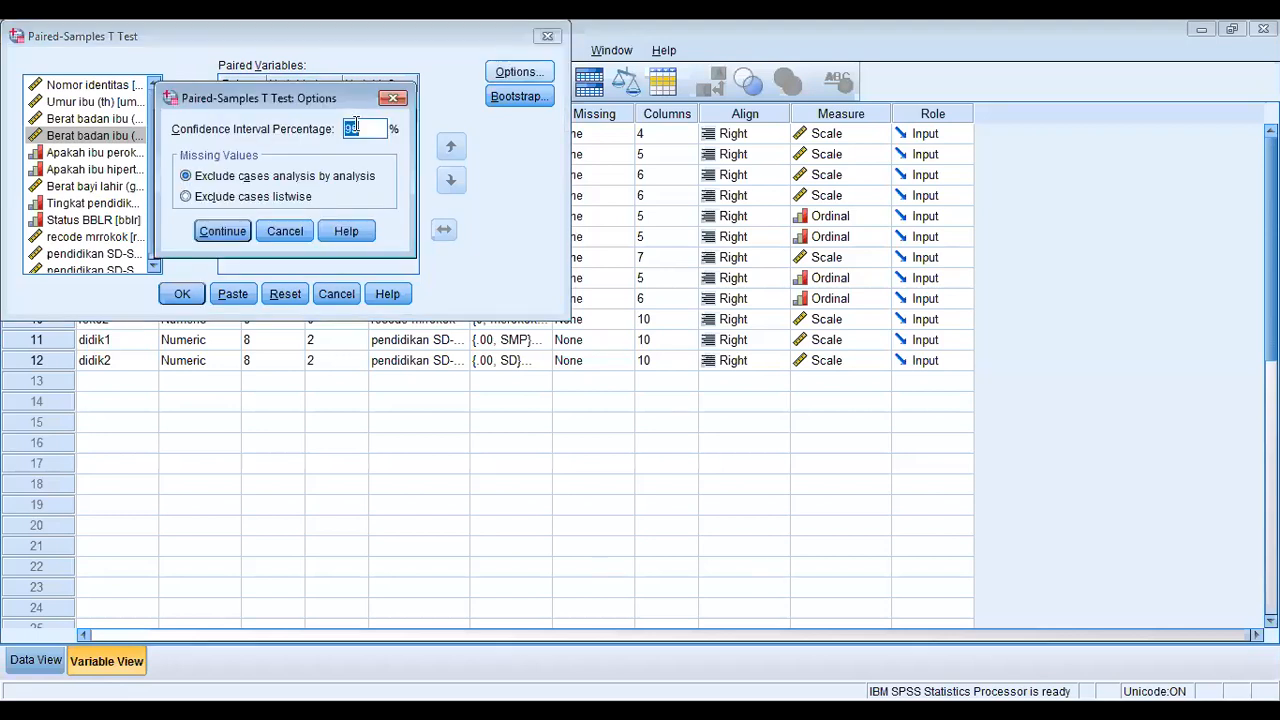
click(216, 232)
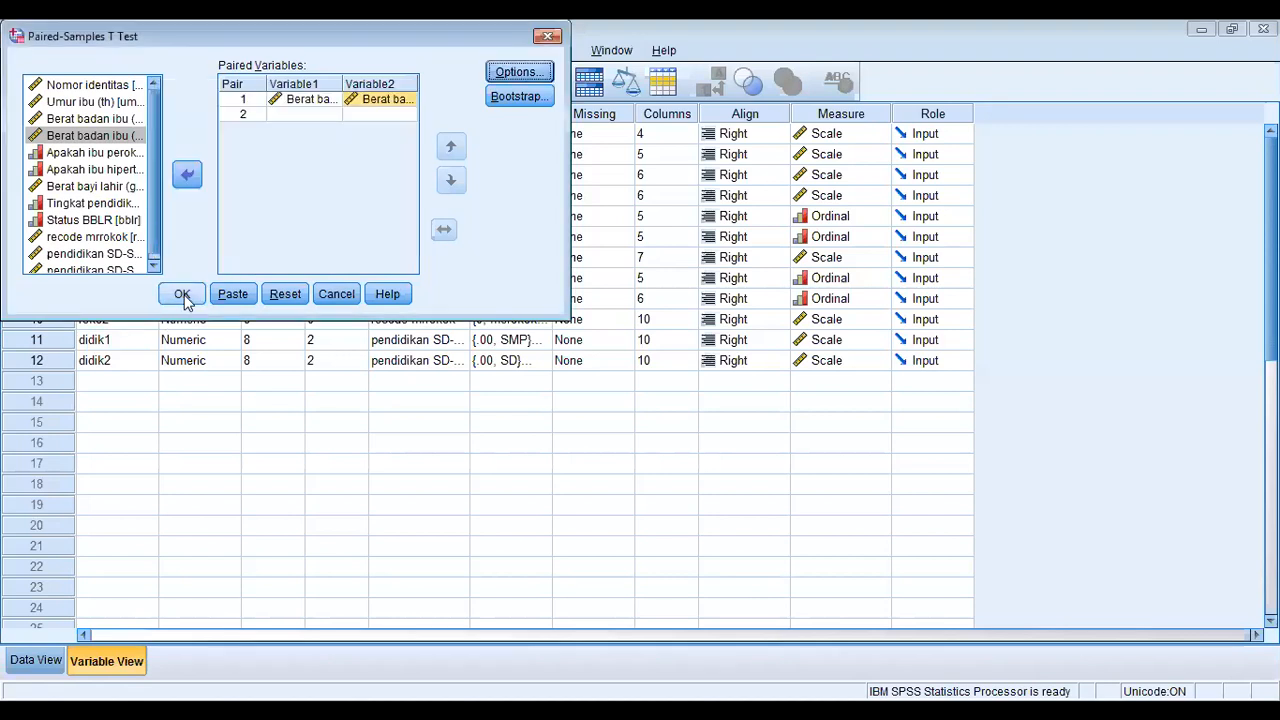
click(183, 296)
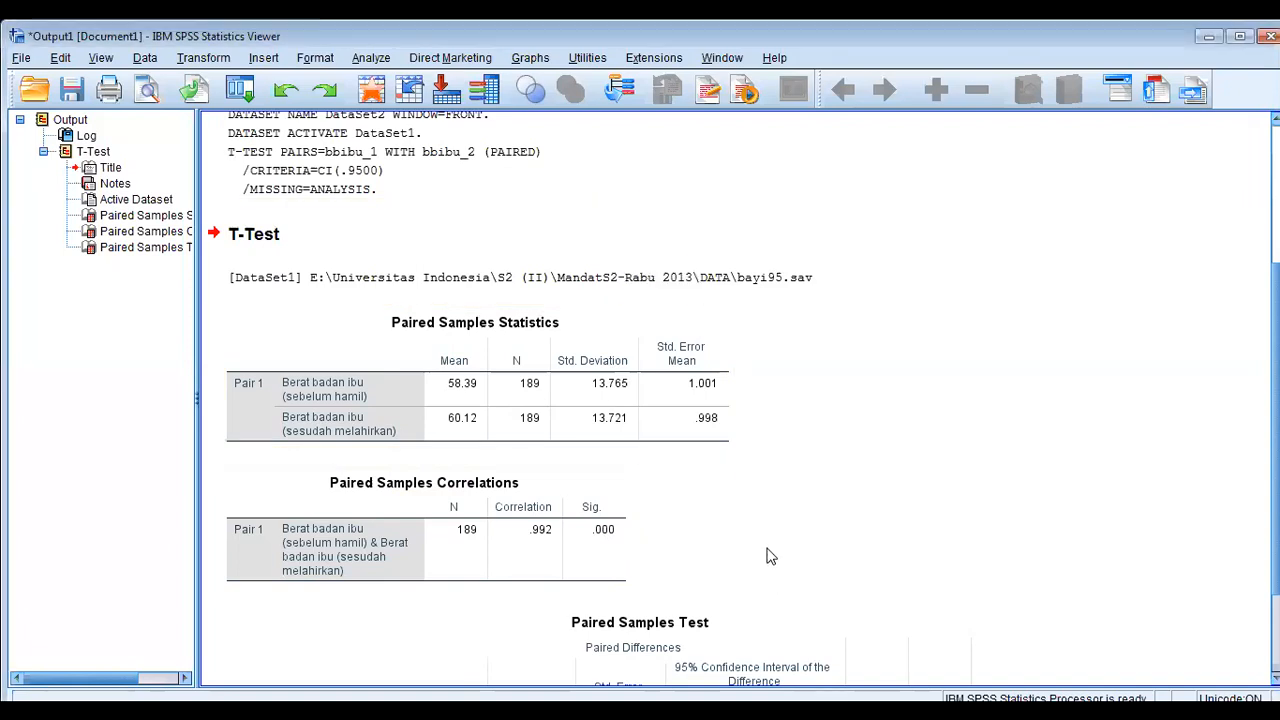
scroll(766, 554, down, 3)
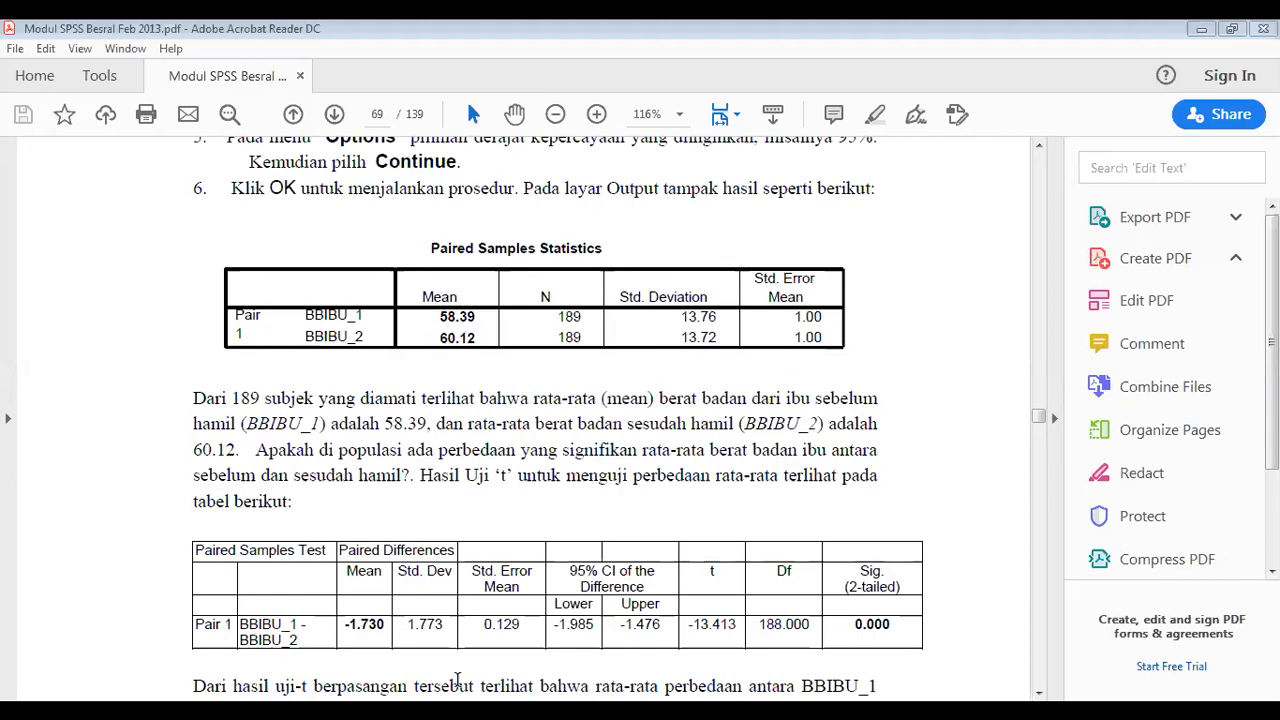
In the PDF module, examine the paired t-test result tables and the written interpretation of the mean difference and p-value.
scroll(457, 678, down, 1)
scroll(457, 678, down, 1)
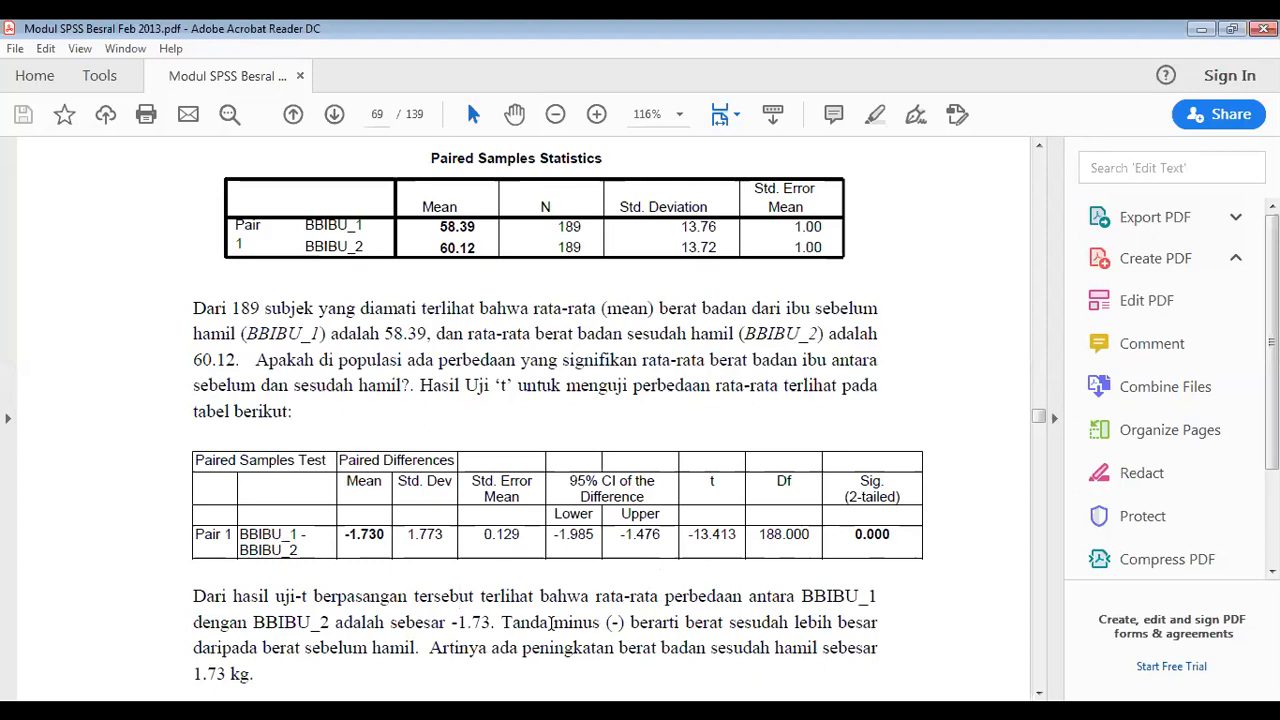
scroll(549, 625, down, 5)
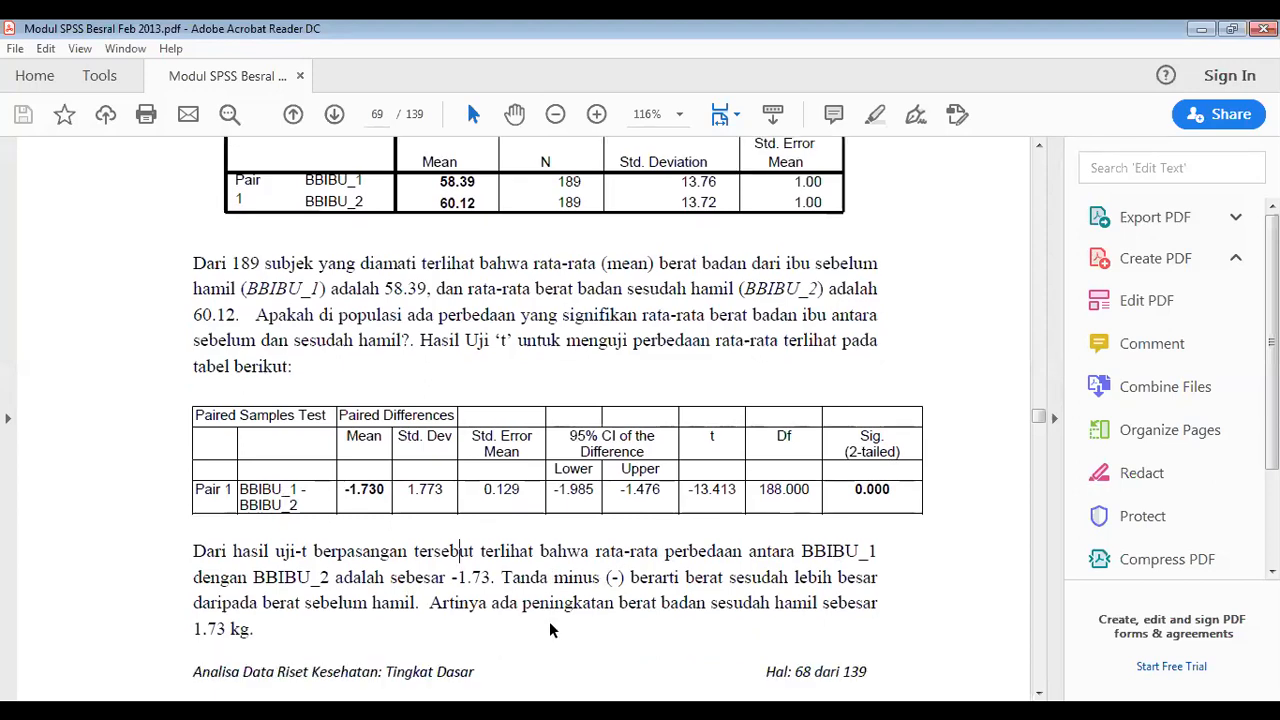
scroll(545, 627, down, 5)
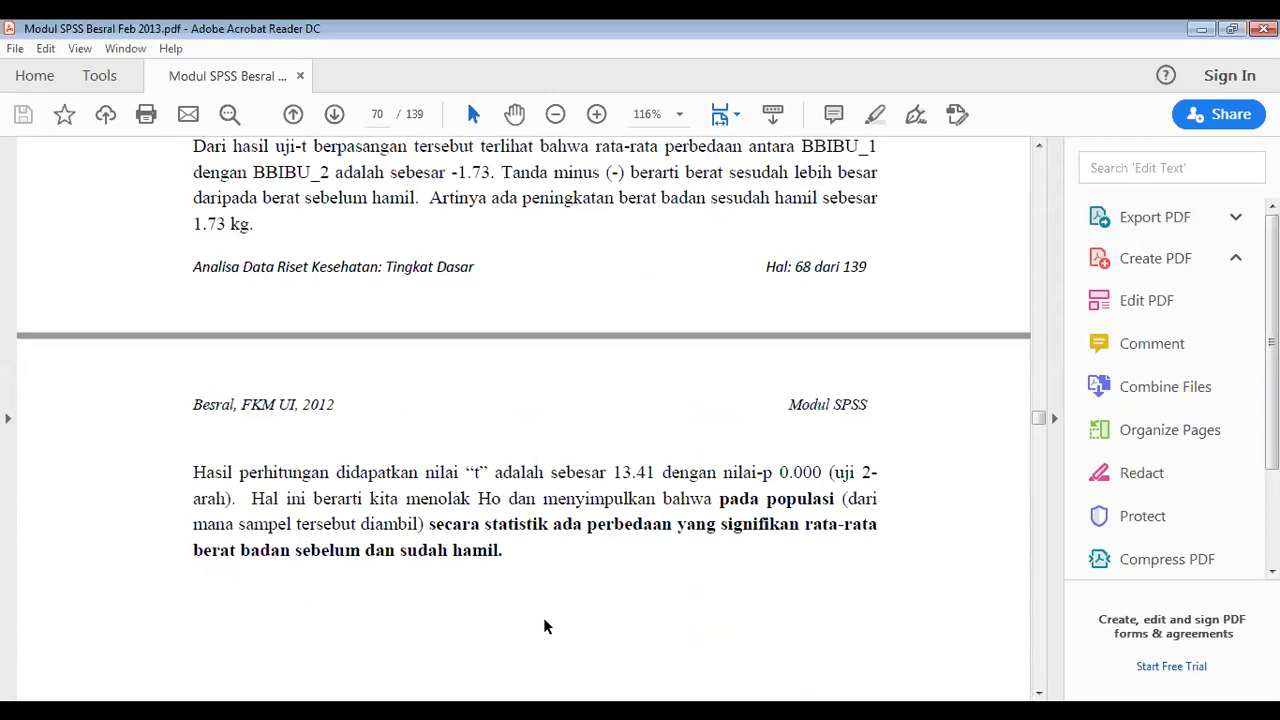
scroll(545, 624, up, 4)
scroll(543, 619, up, 7)
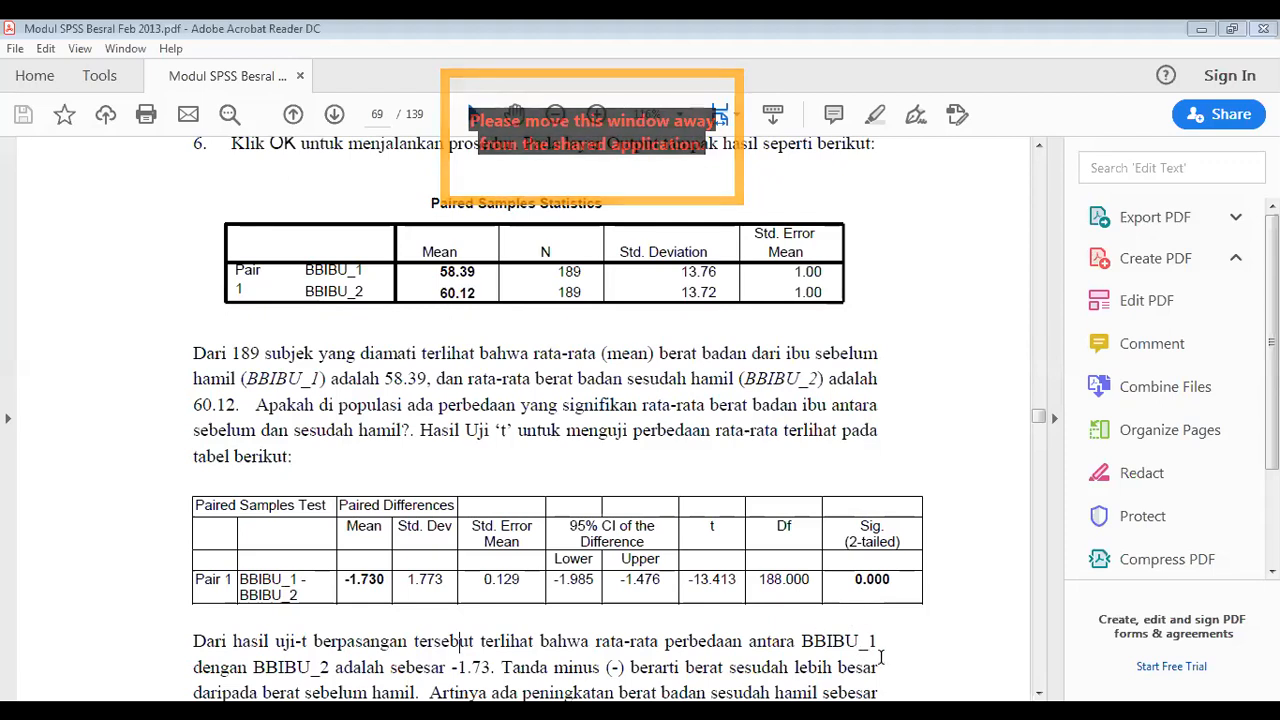
scroll(920, 672, down, 1)
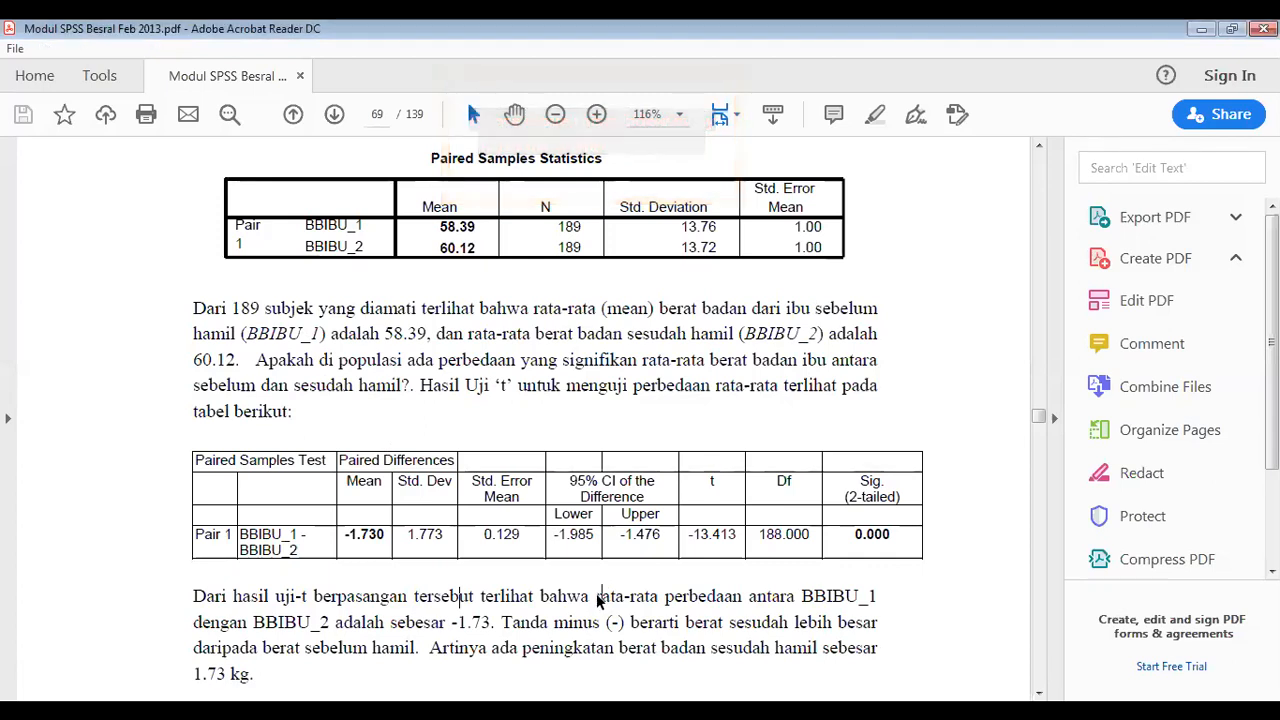
Examine the module's Wilcoxon test section, covering its procedure, output tables and how the dependent test results are presented.
scroll(584, 606, down, 5)
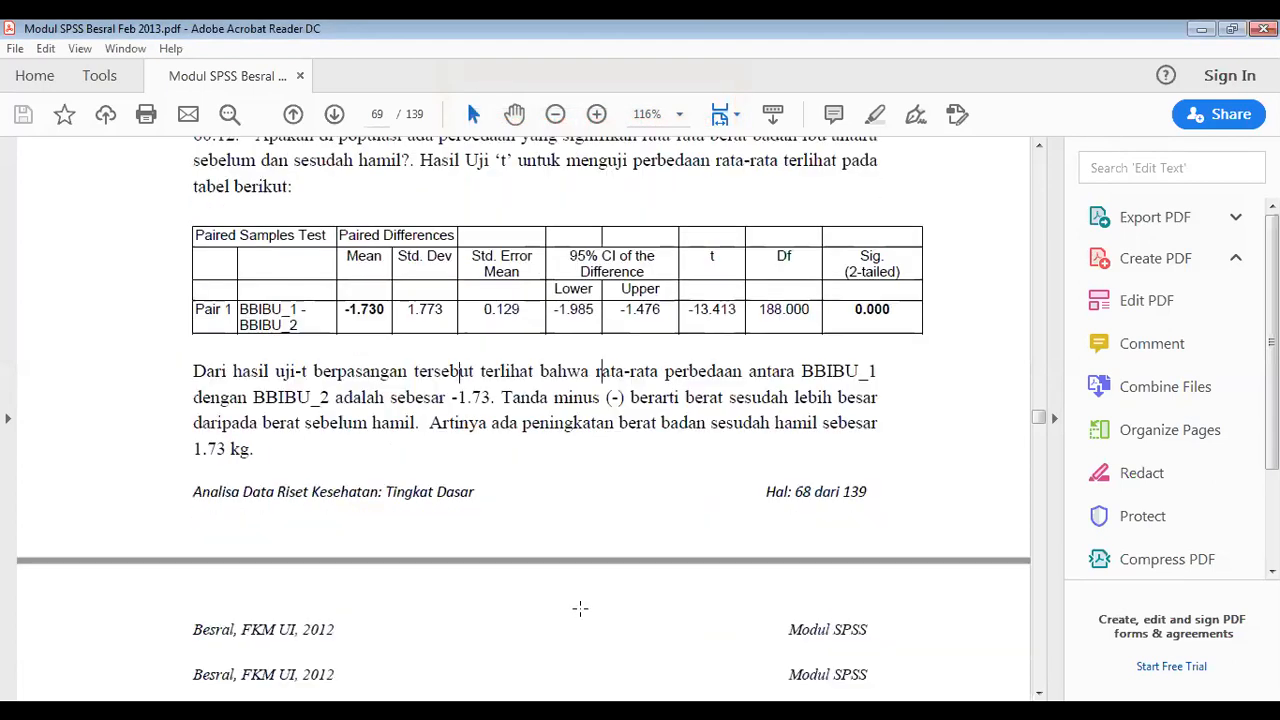
scroll(580, 606, down, 15)
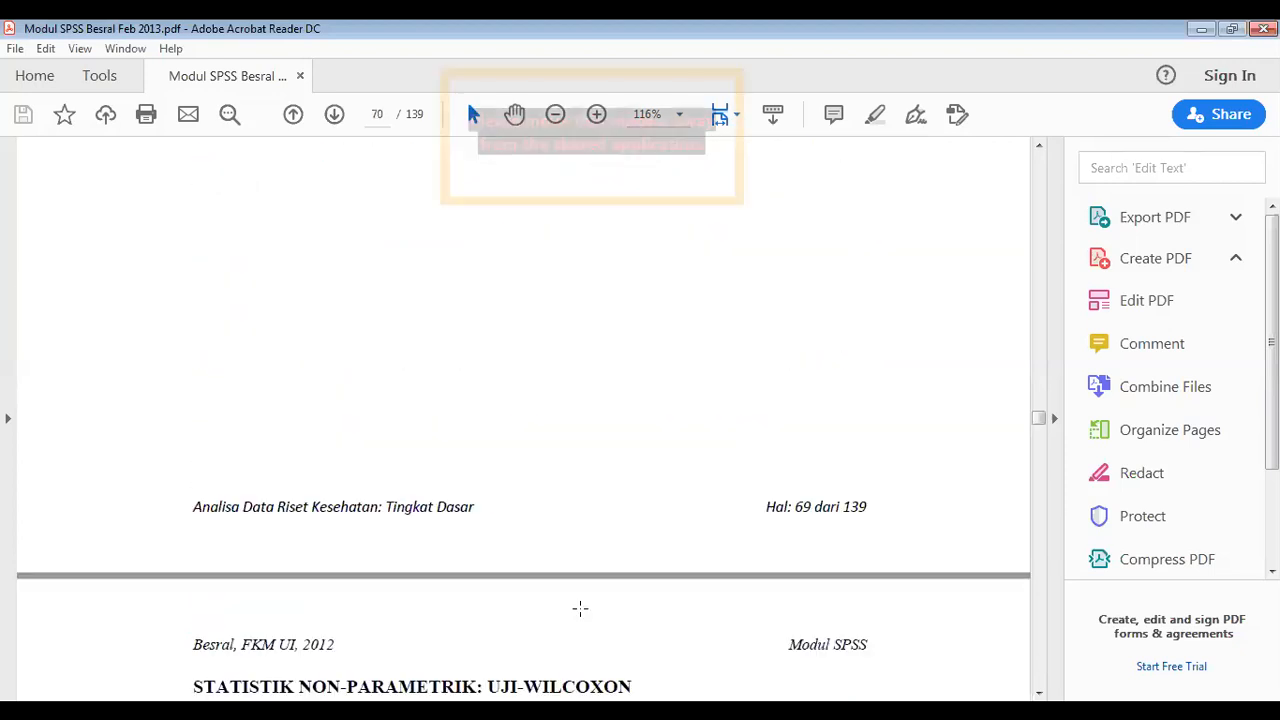
scroll(580, 607, down, 10)
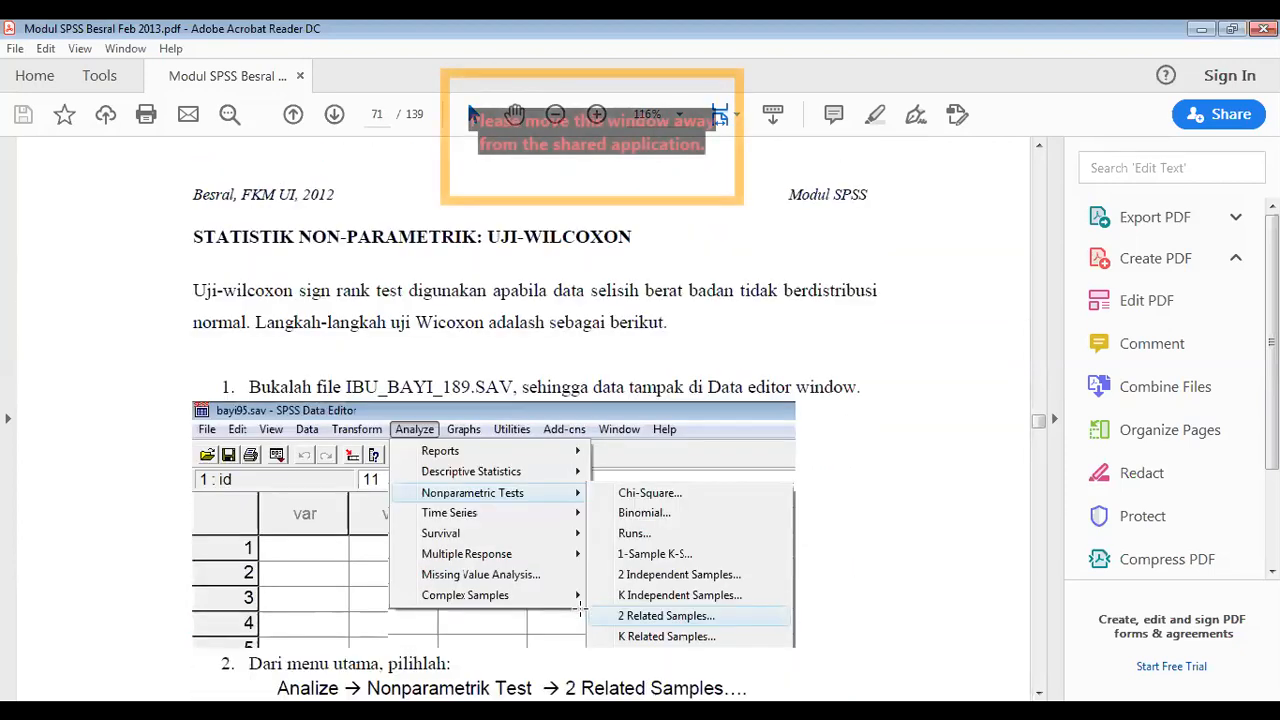
scroll(580, 607, down, 3)
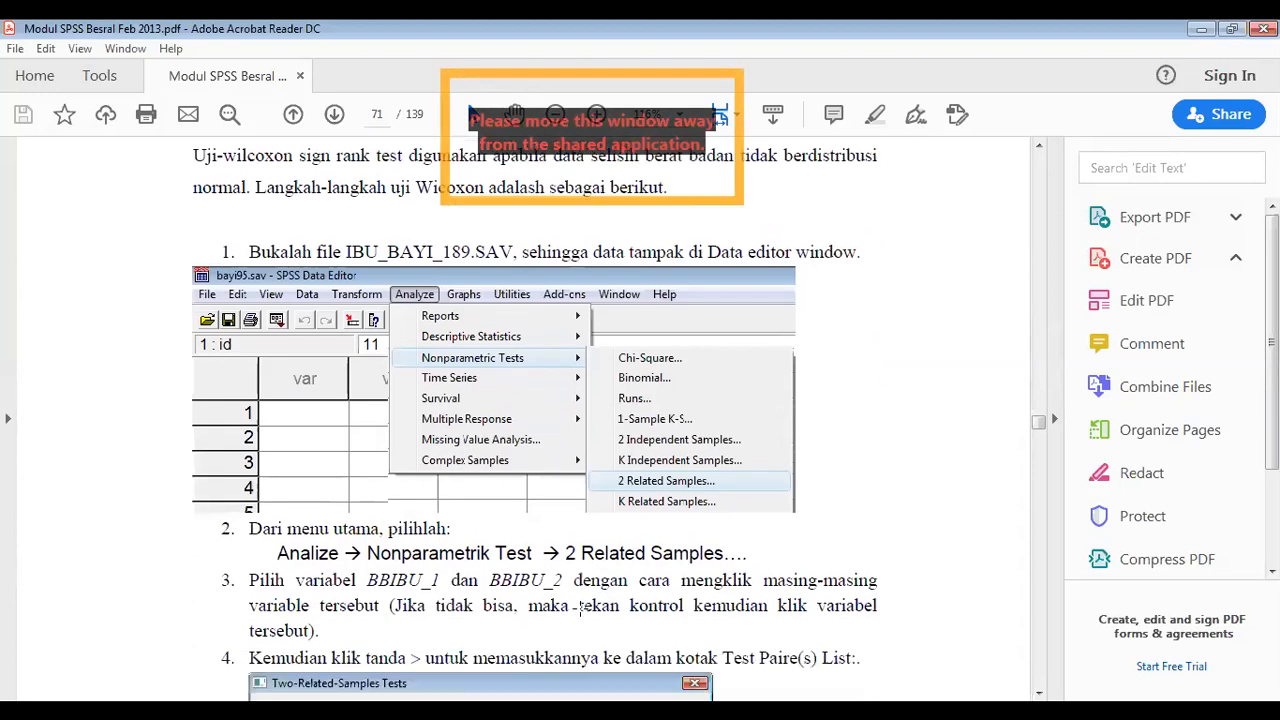
scroll(580, 607, up, 3)
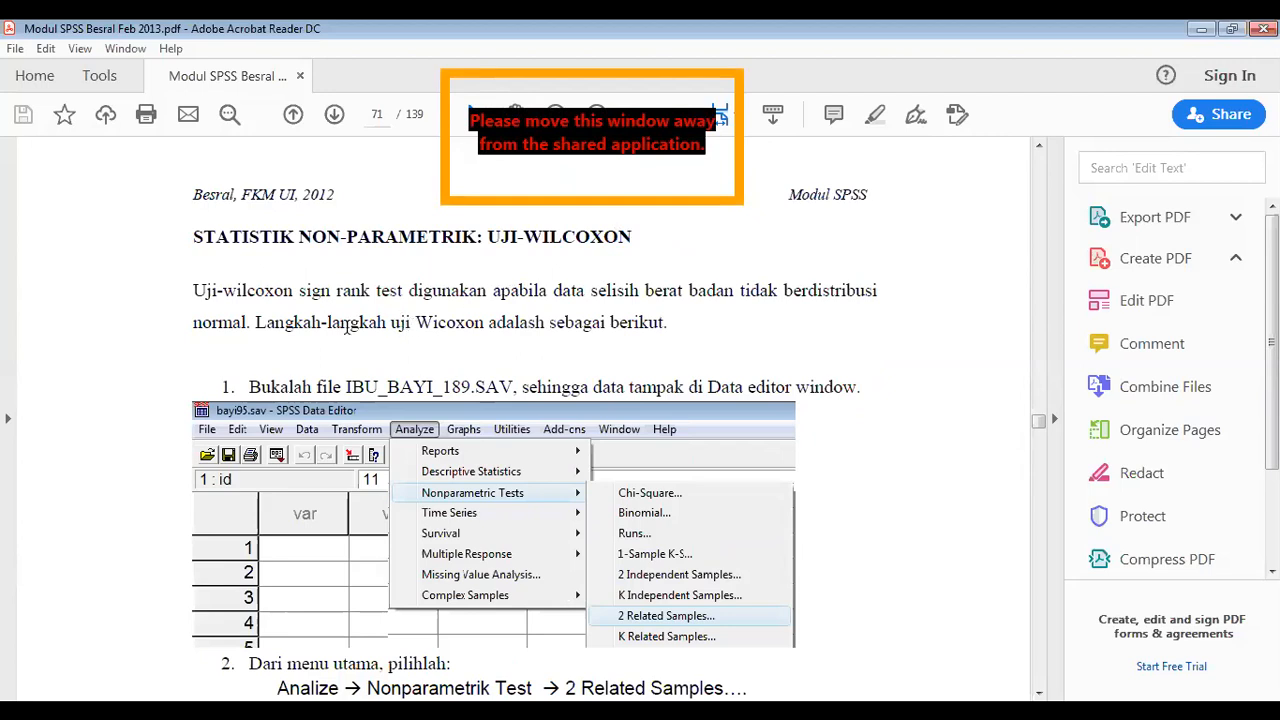
scroll(438, 470, down, 1)
scroll(437, 470, down, 7)
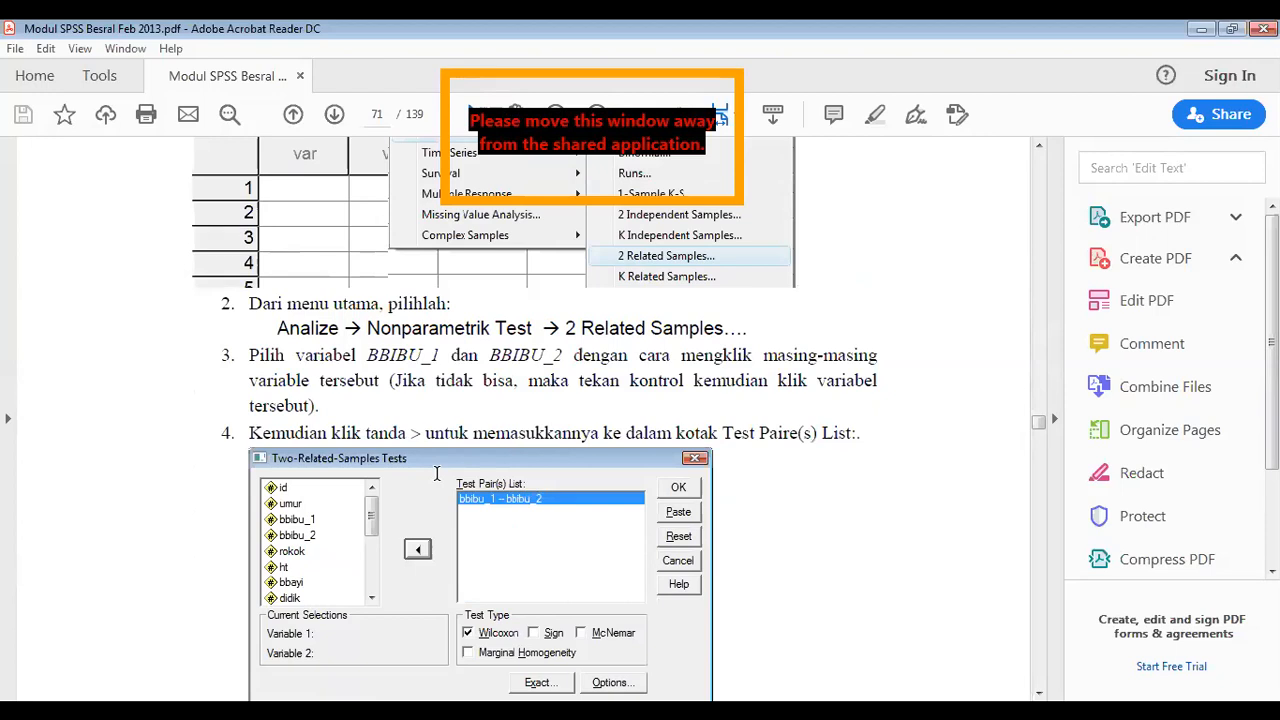
scroll(436, 473, down, 18)
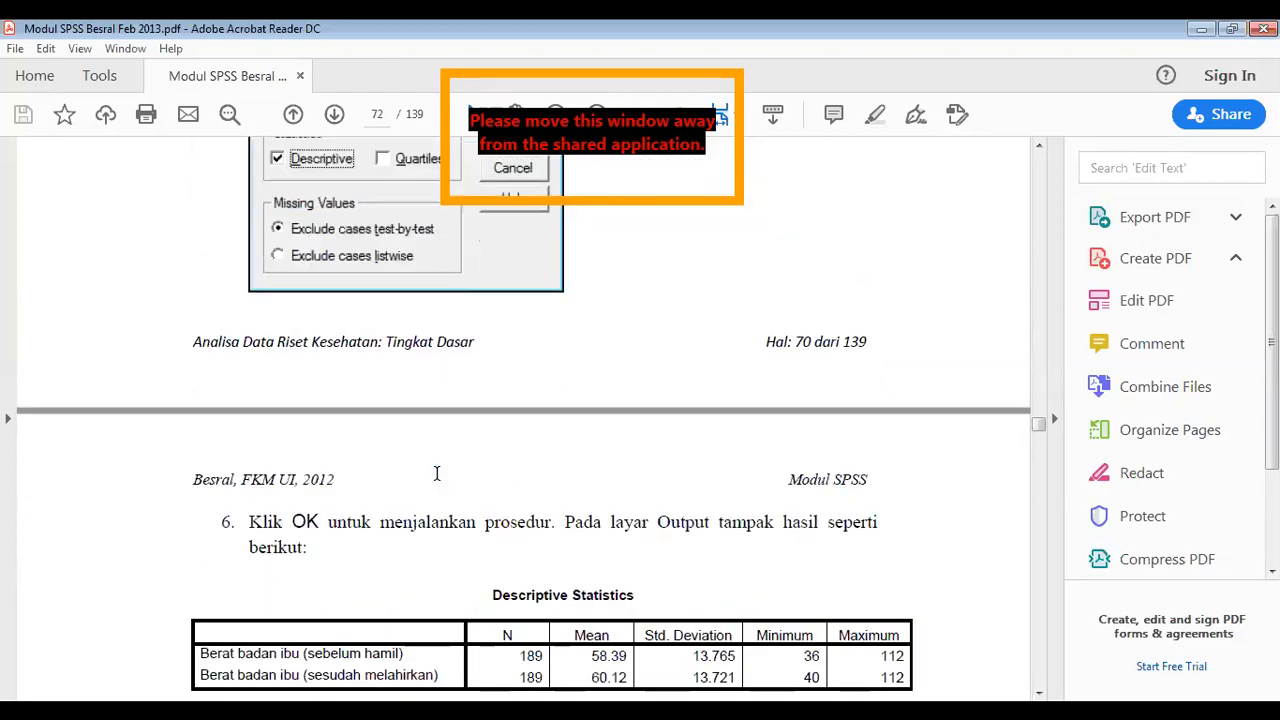
scroll(436, 473, down, 5)
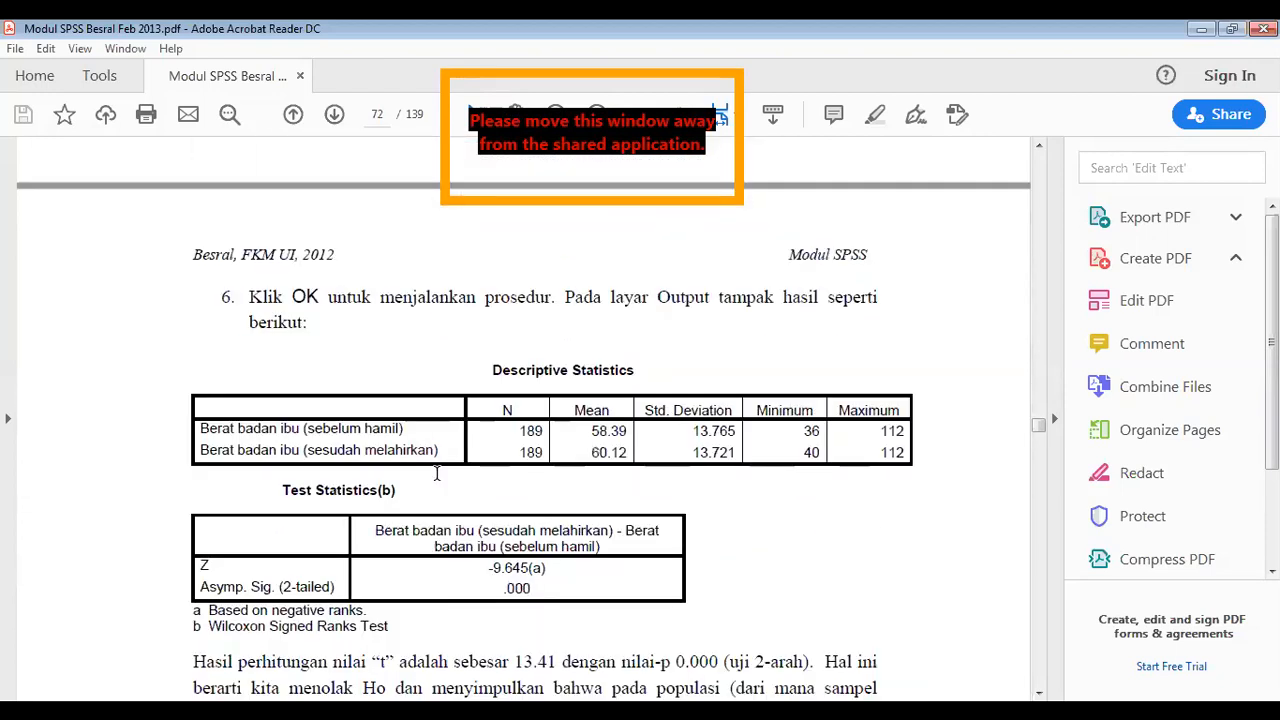
scroll(437, 483, down, 5)
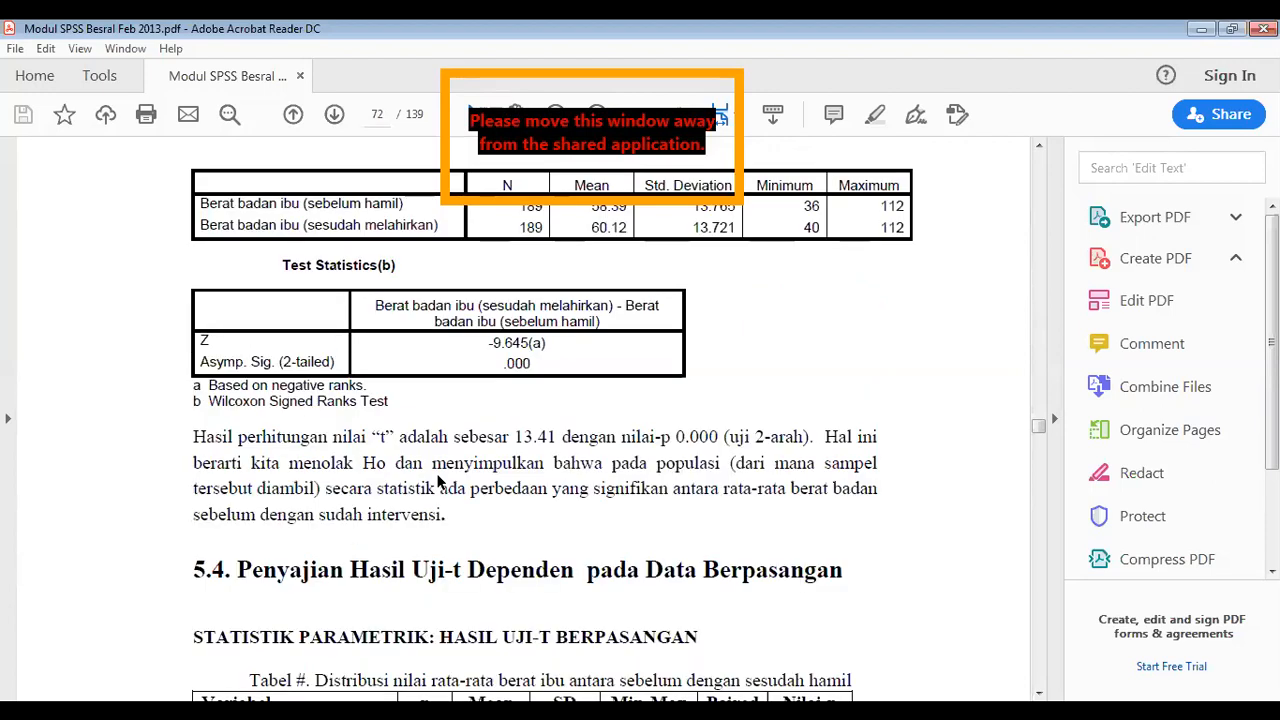
scroll(437, 483, down, 10)
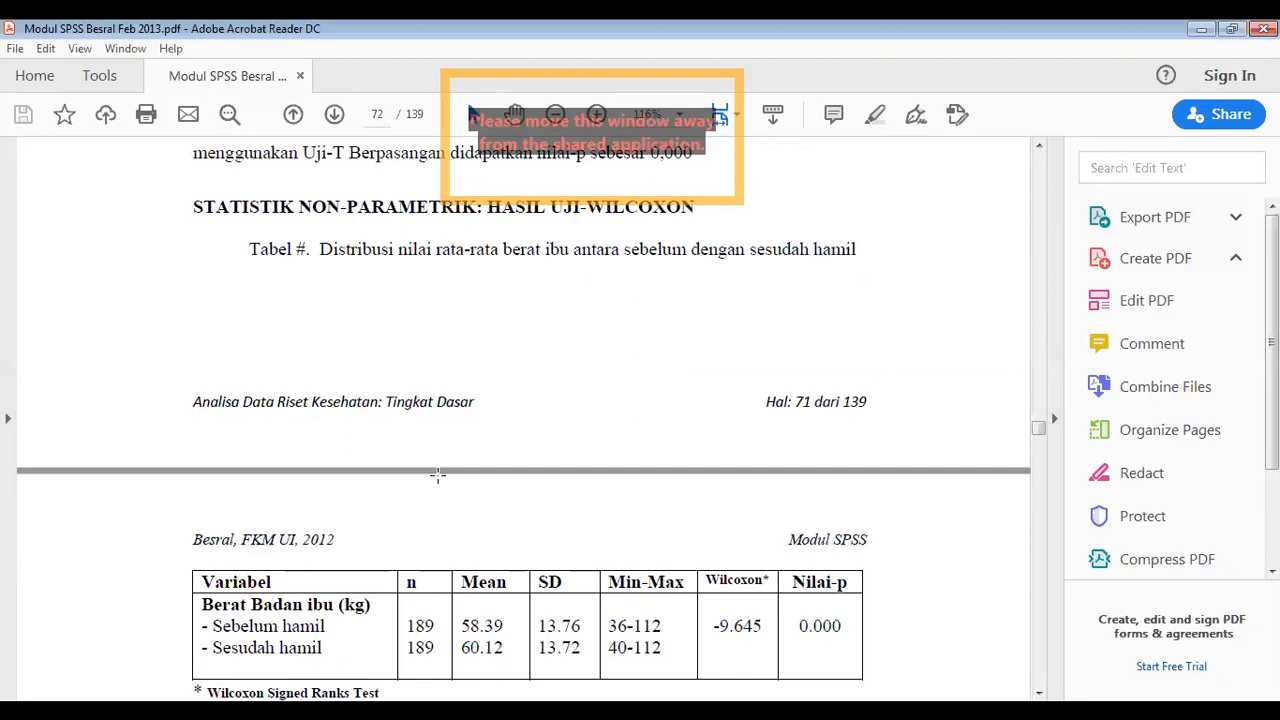
Read the module's independent t-test procedure for comparing BBAYI between ROKOK groups, up to the Group Statistics table.
scroll(437, 476, down, 10)
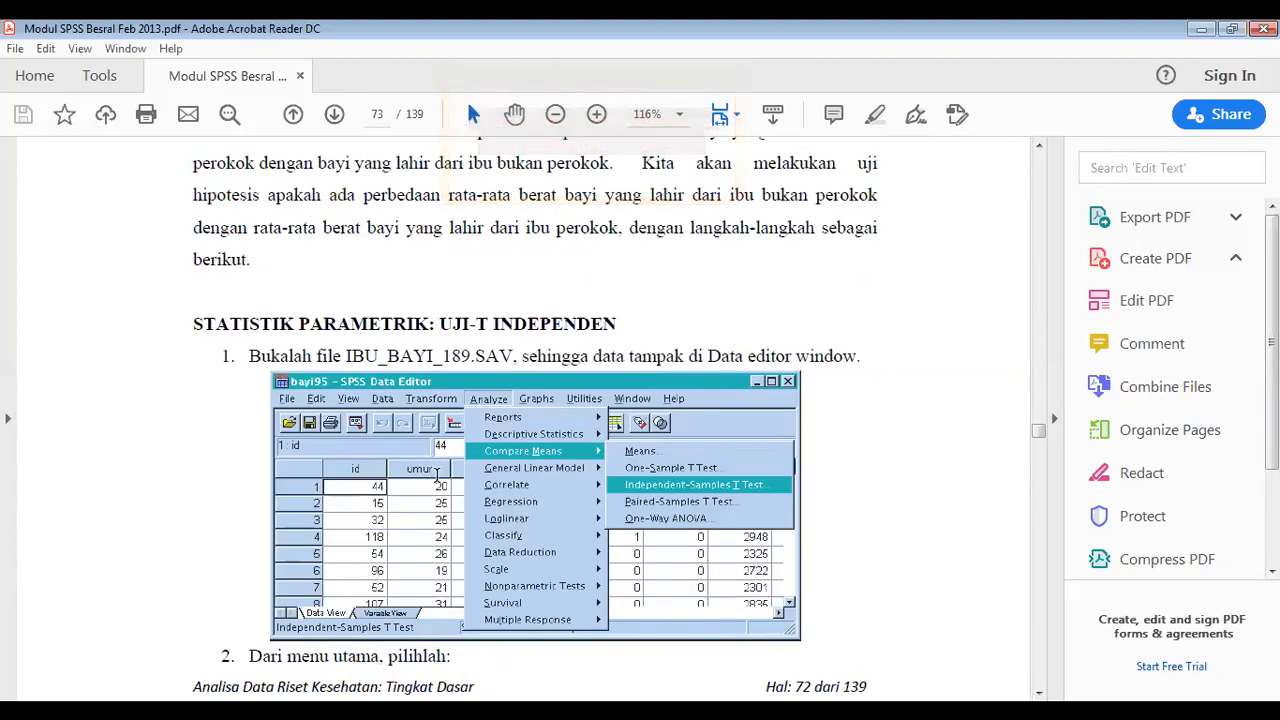
scroll(437, 474, down, 3)
scroll(437, 474, down, 3)
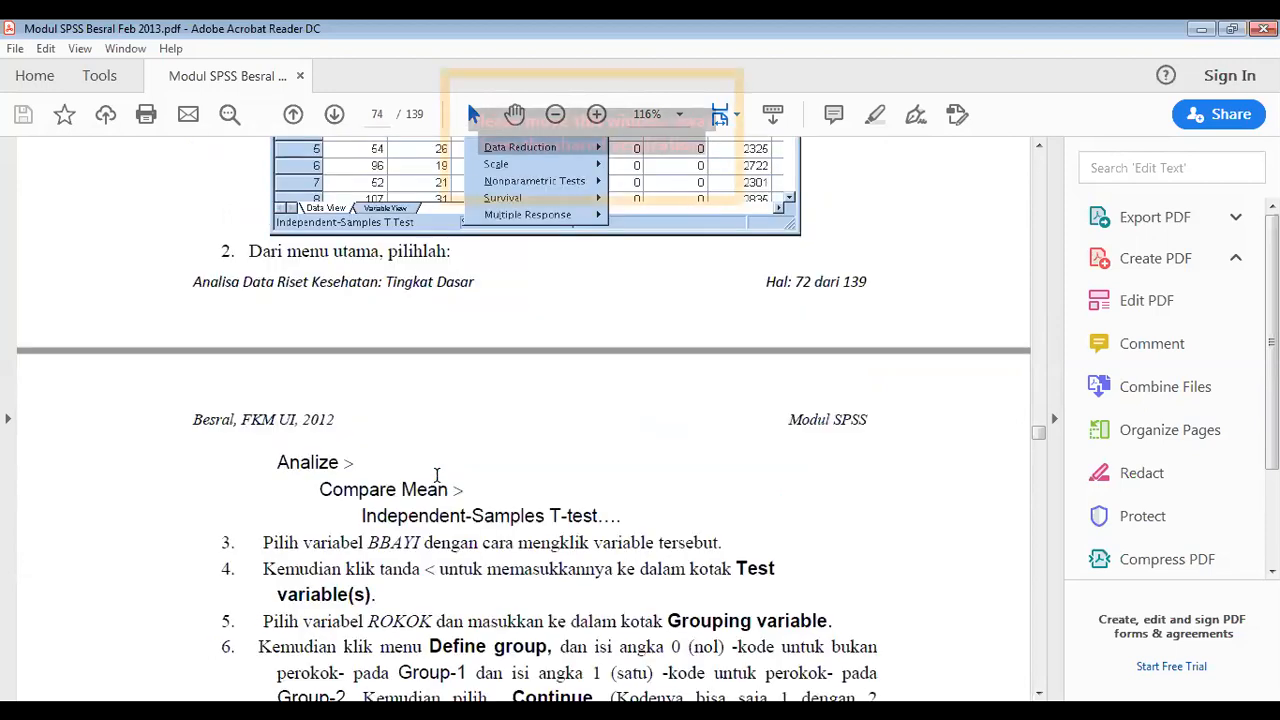
scroll(437, 474, down, 1)
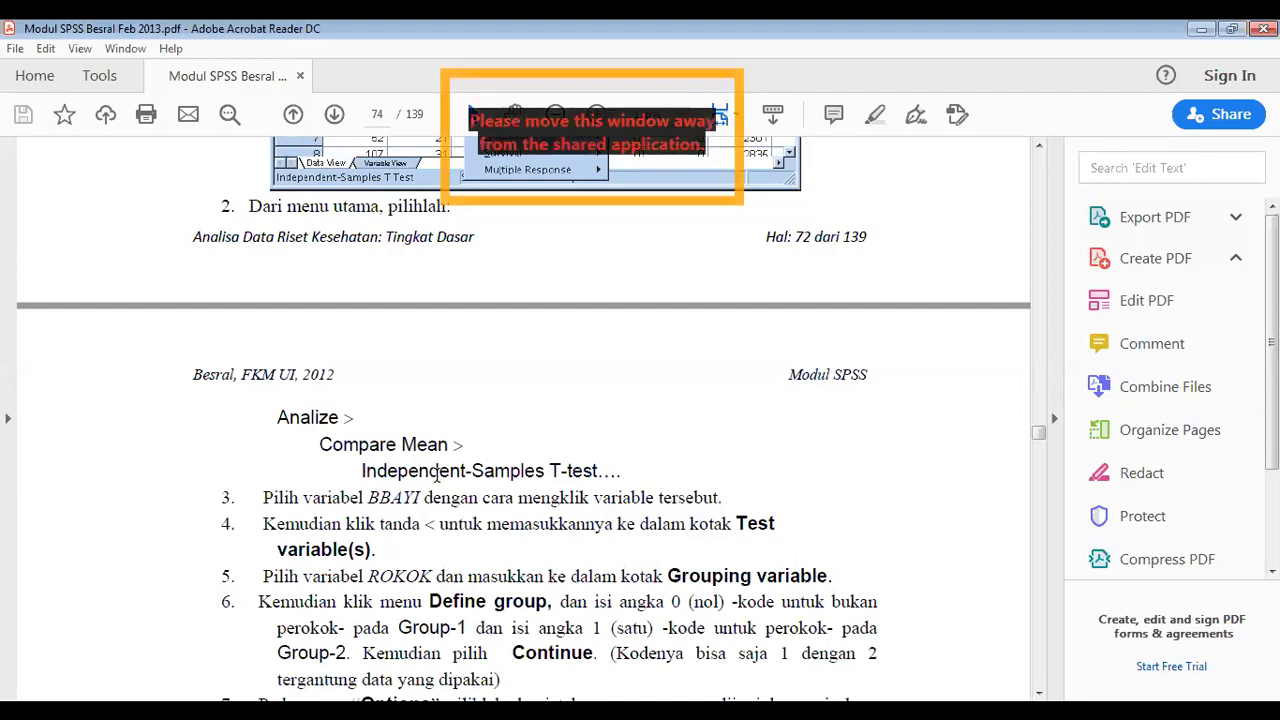
scroll(437, 480, up, 5)
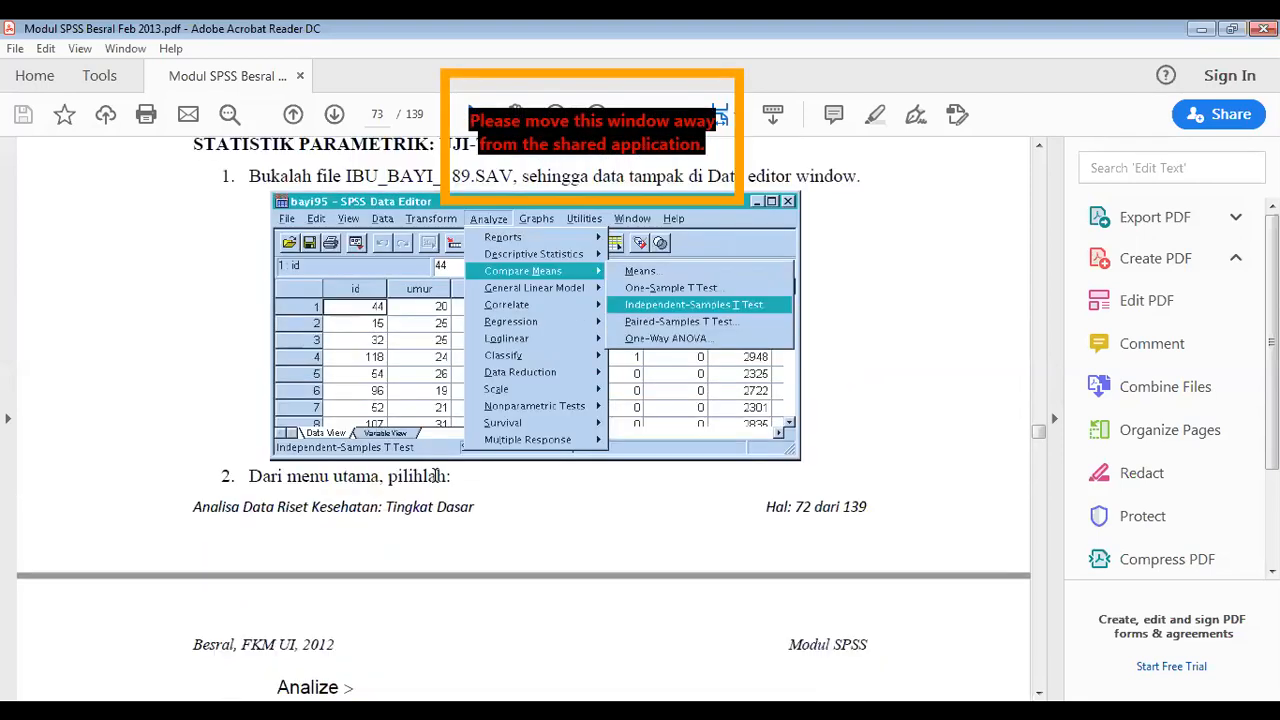
scroll(437, 476, down, 7)
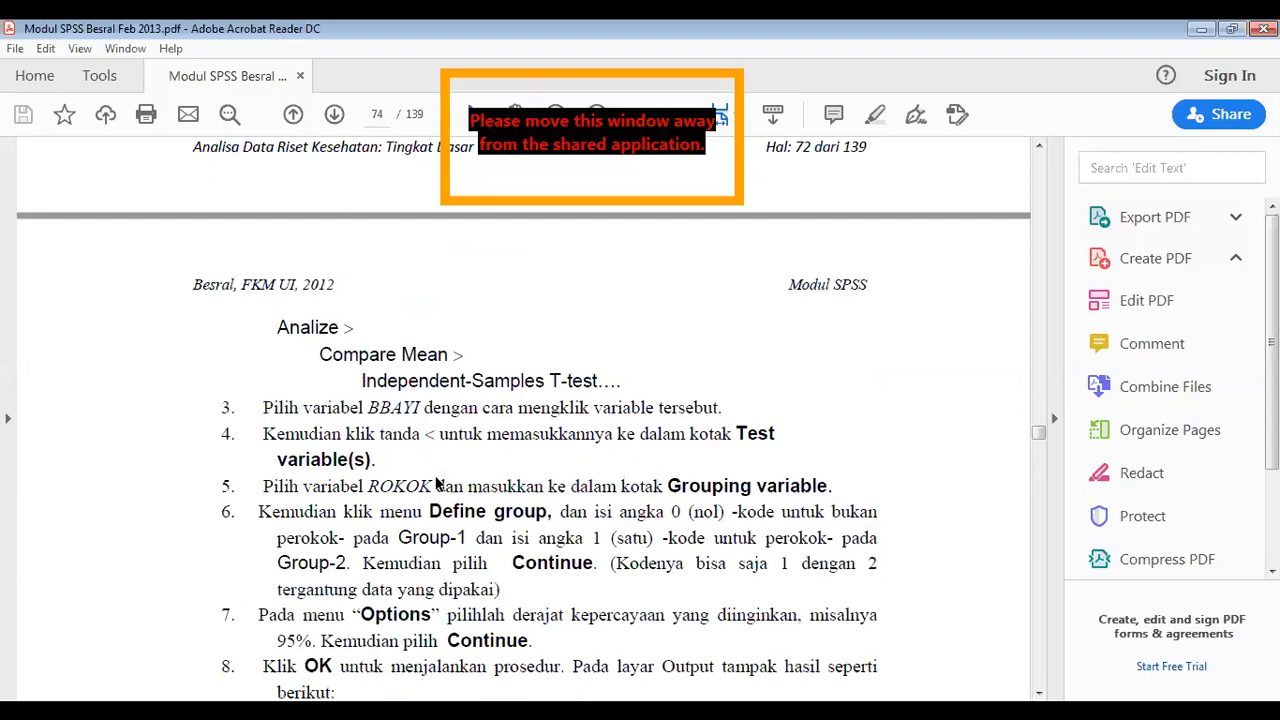
scroll(437, 482, down, 2)
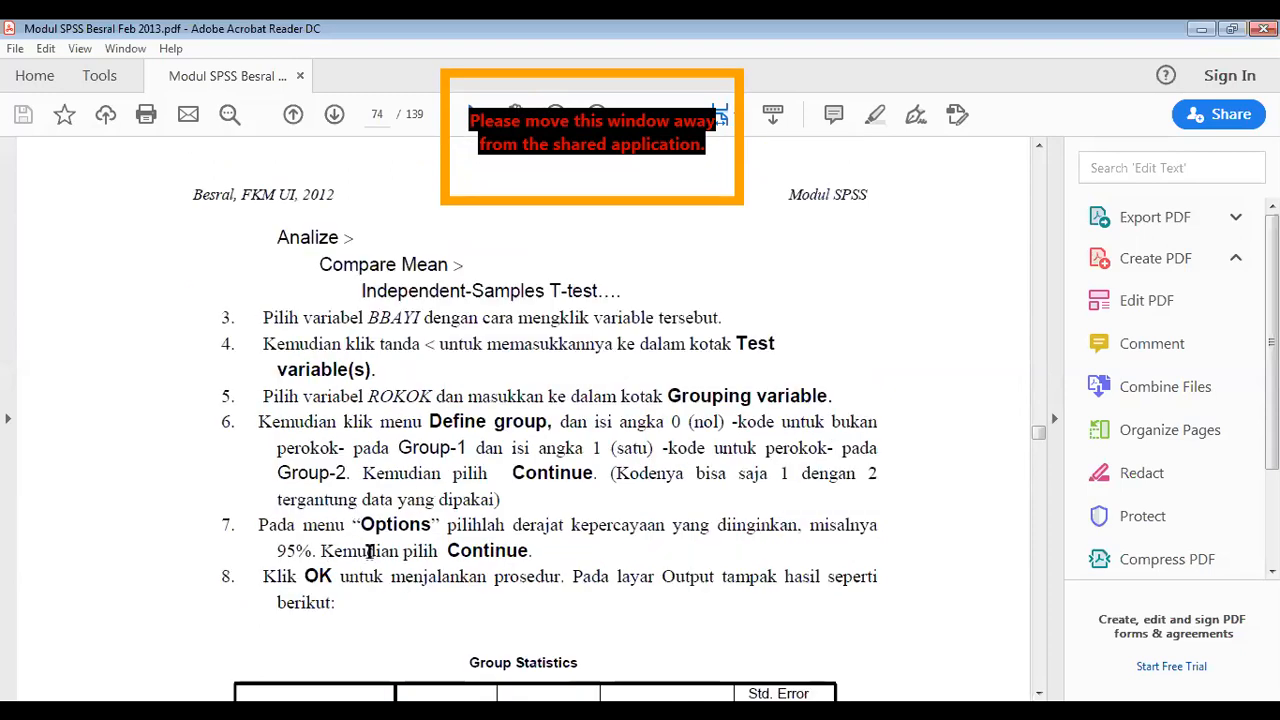
scroll(369, 551, down, 1)
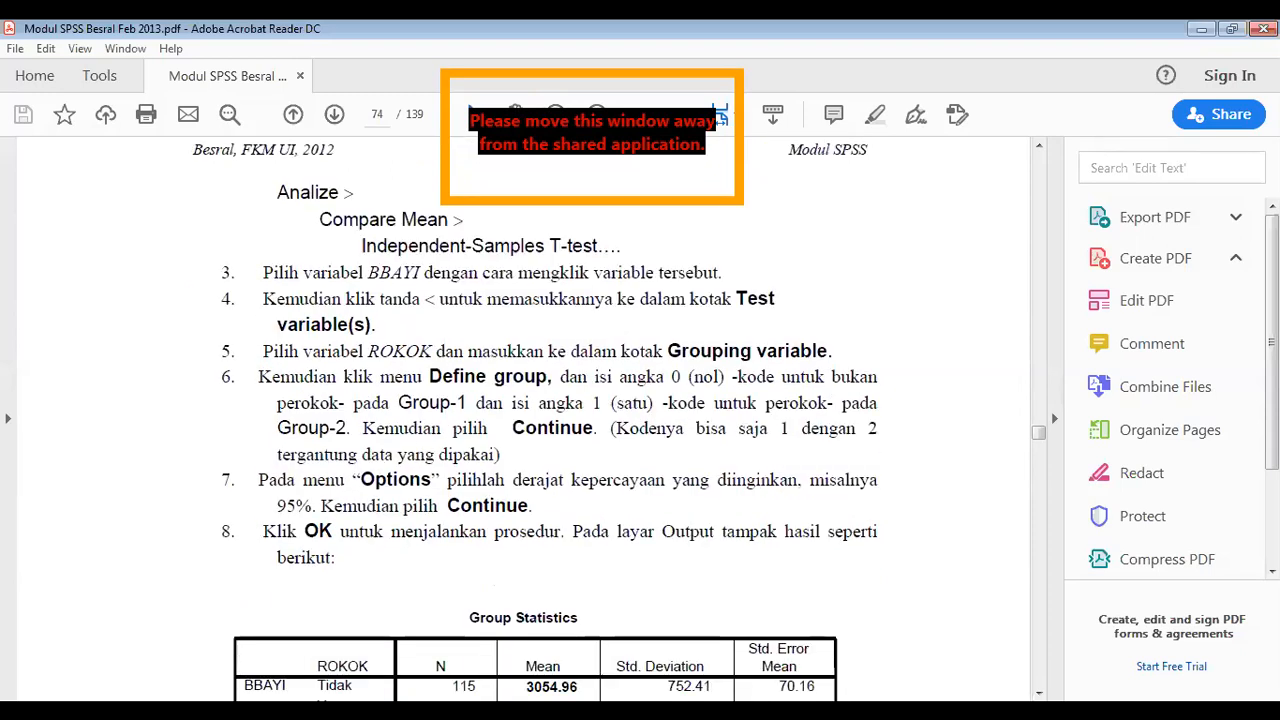
Read the module's Group Statistics table for BBAYI by ROKOK, and go back over the independent t-test instructions and menu path.
scroll(530, 420, down, 3)
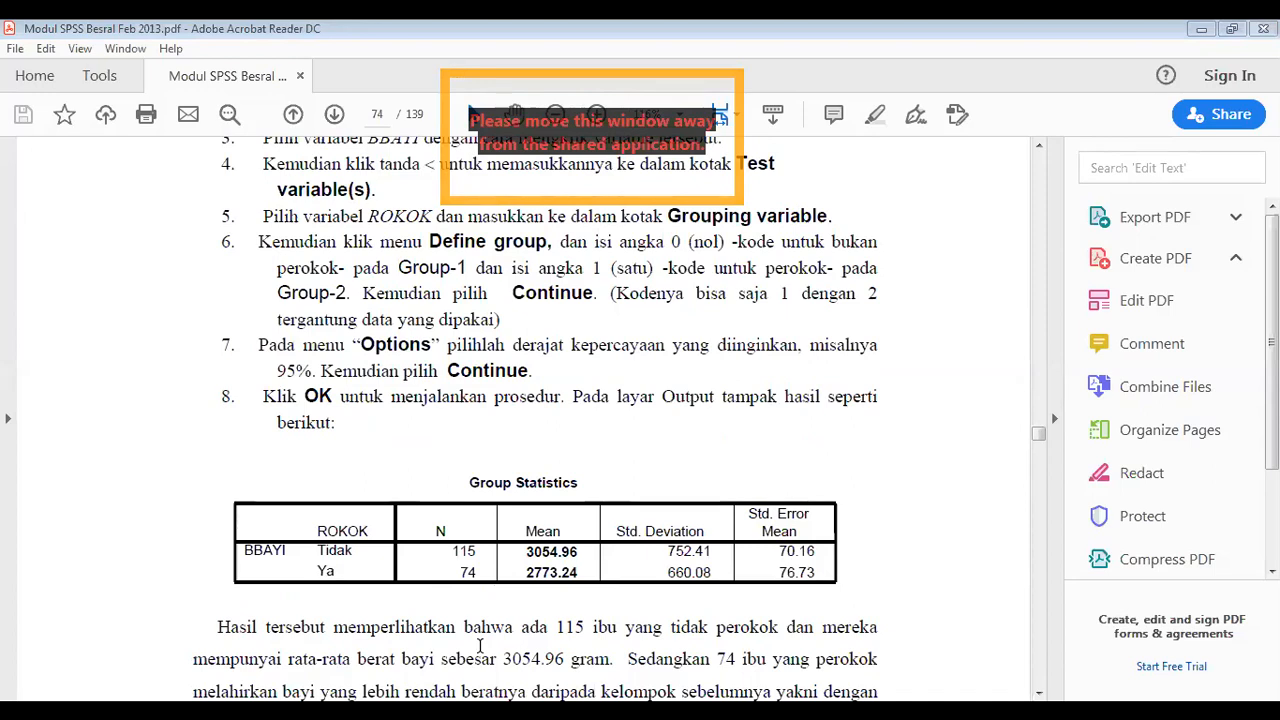
click(383, 447)
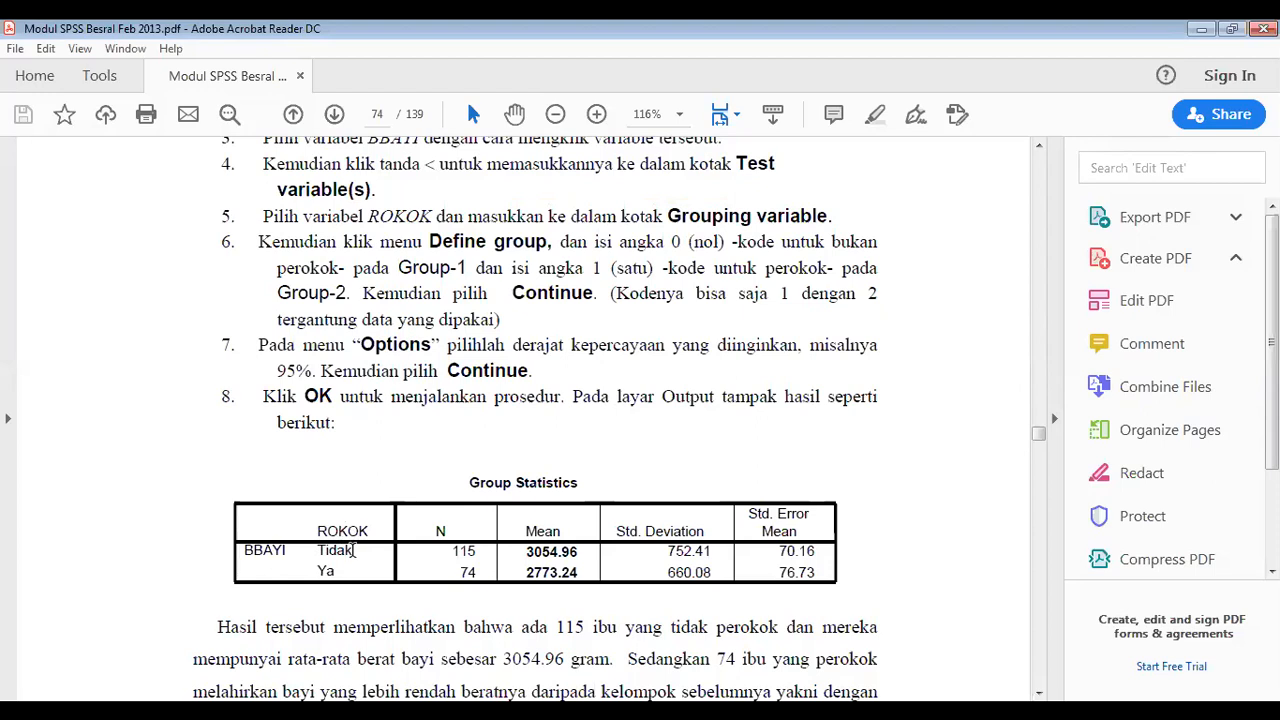
scroll(354, 553, up, 8)
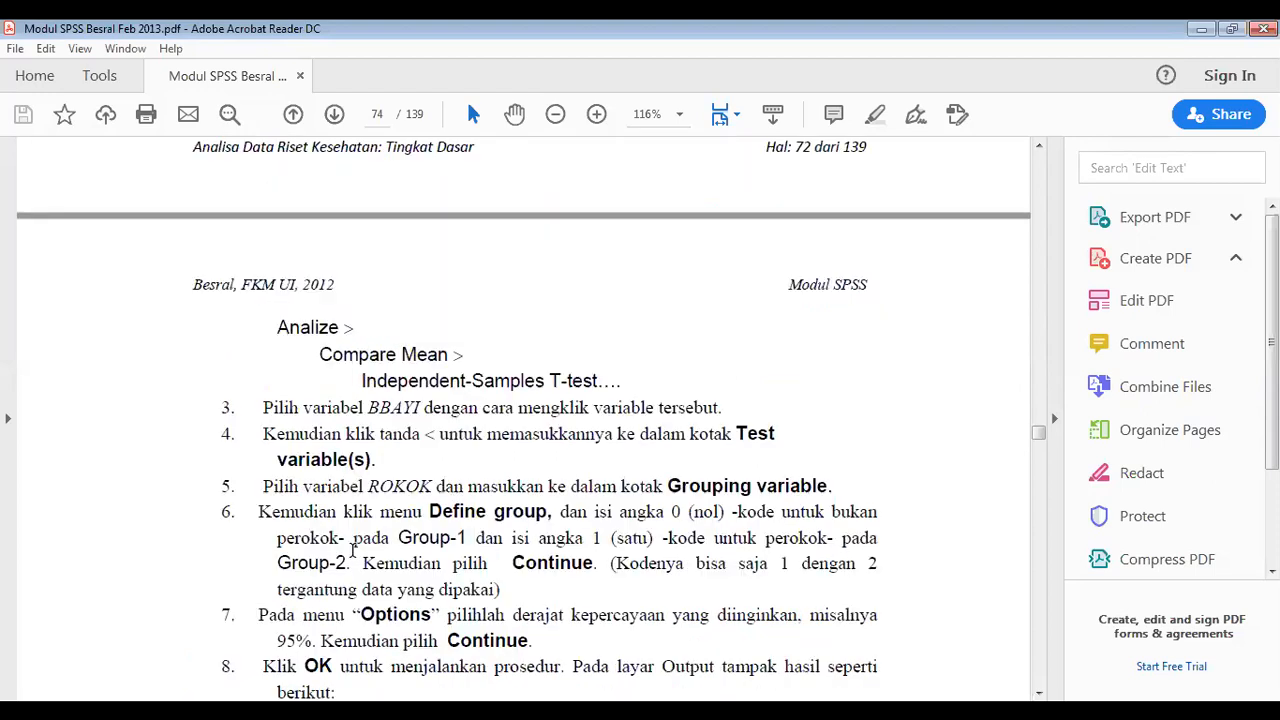
scroll(354, 558, up, 4)
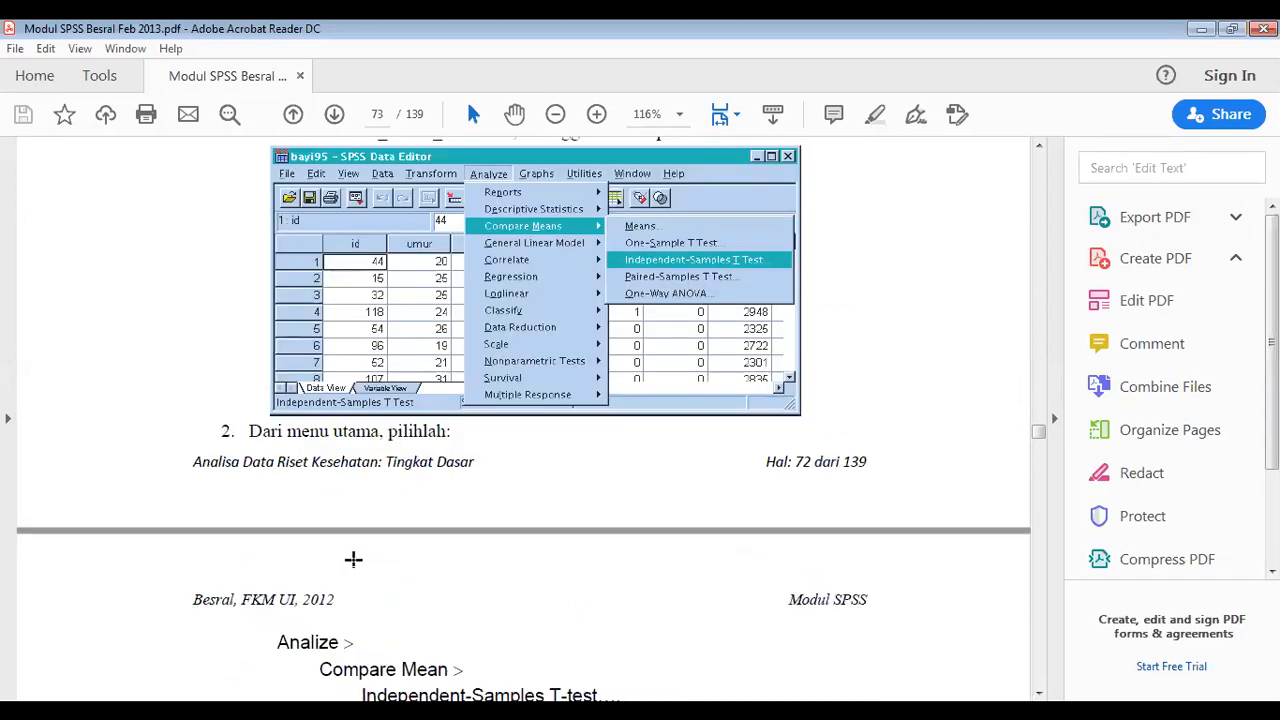
scroll(354, 558, up, 4)
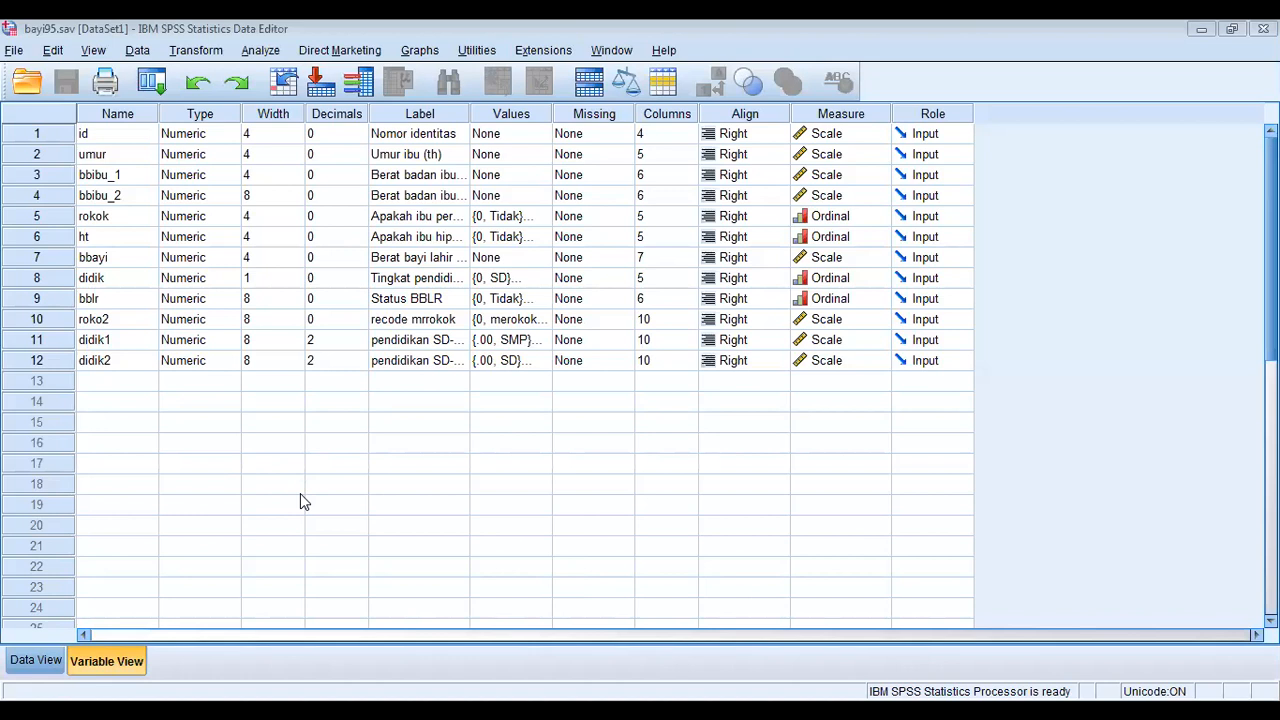
Switch to the SPSS Data Editor and check the value labels defined for the rokok variable.
click(533, 220)
click(539, 217)
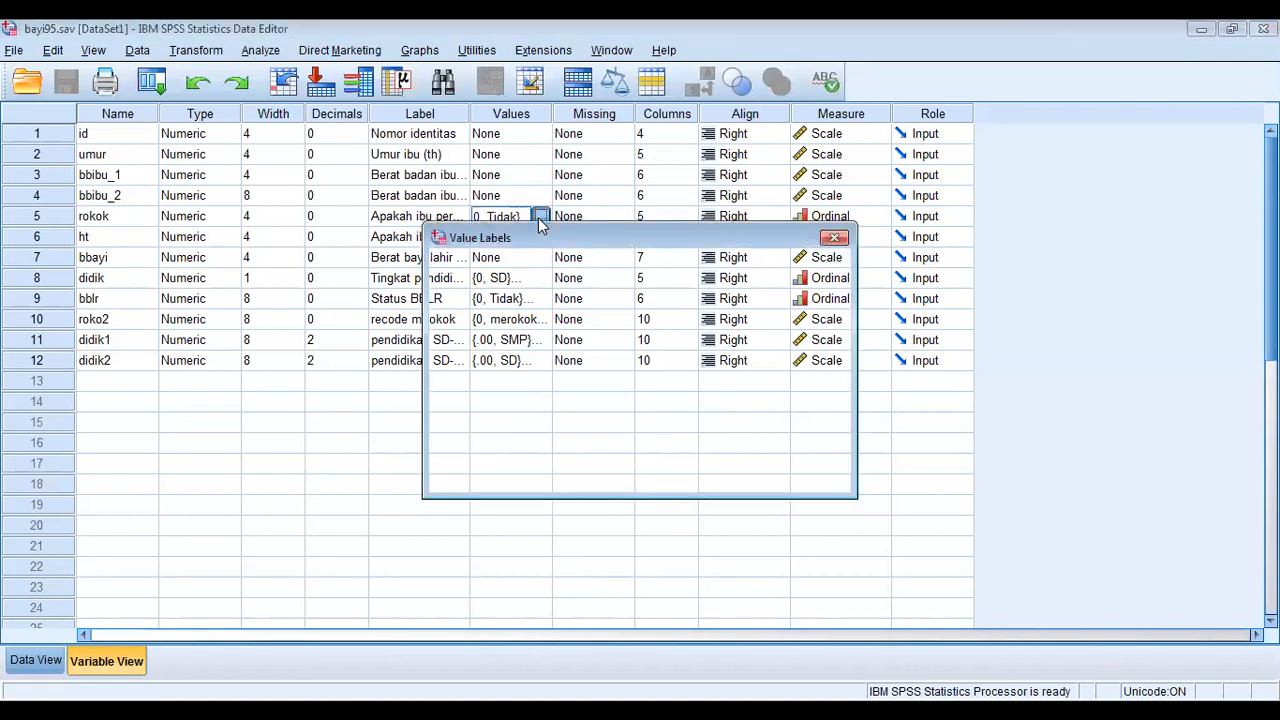
click(823, 238)
click(545, 217)
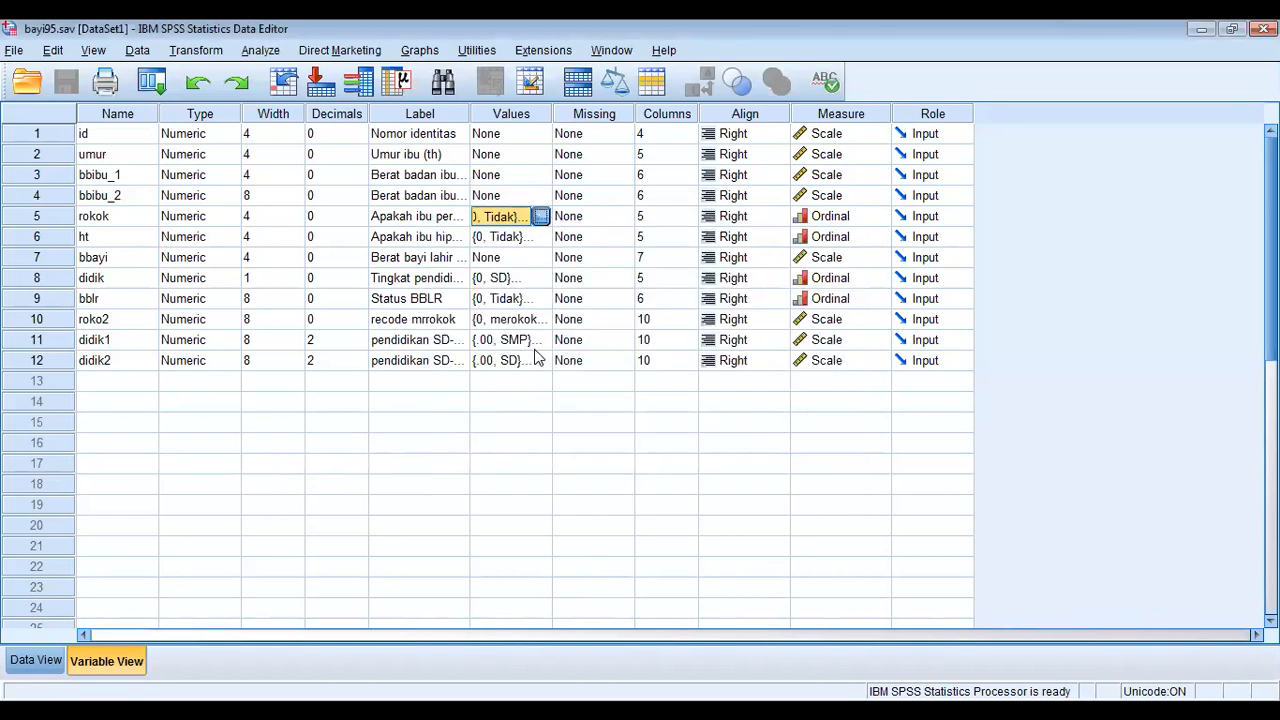
click(835, 238)
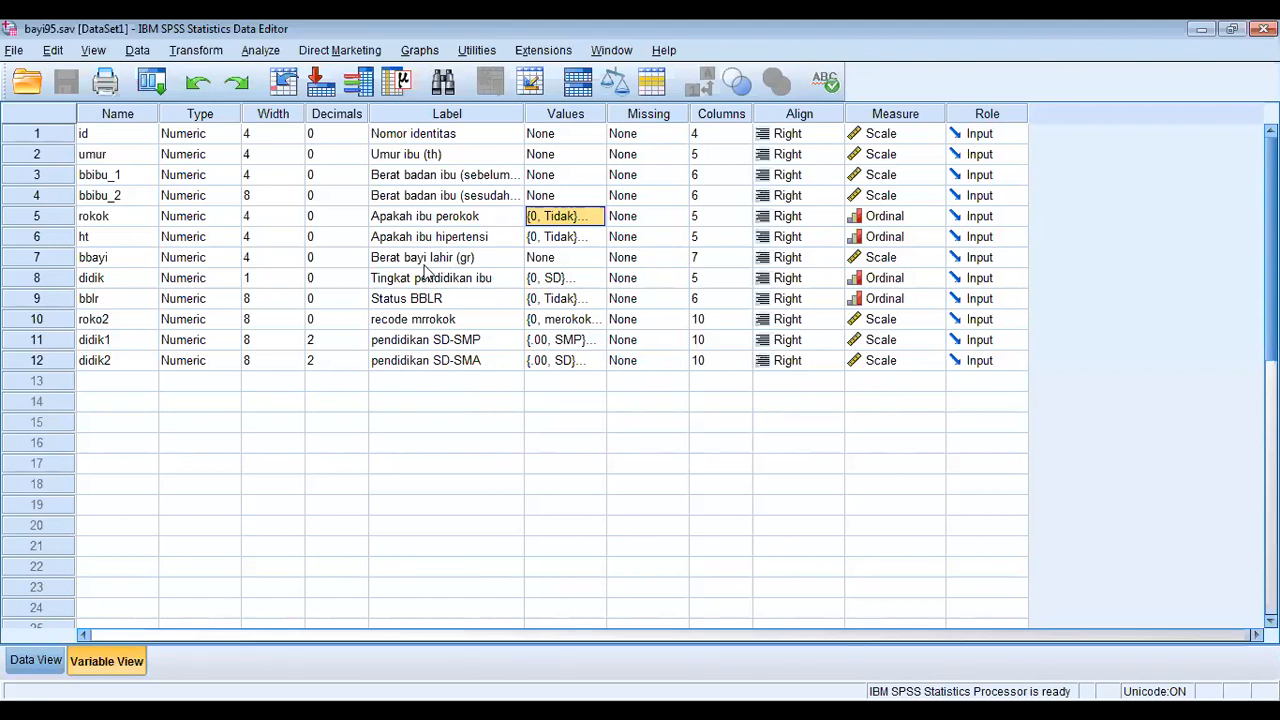
Check the value labels of the bblr (Status BBLR) variable, leaving them as they are.
click(598, 299)
click(595, 299)
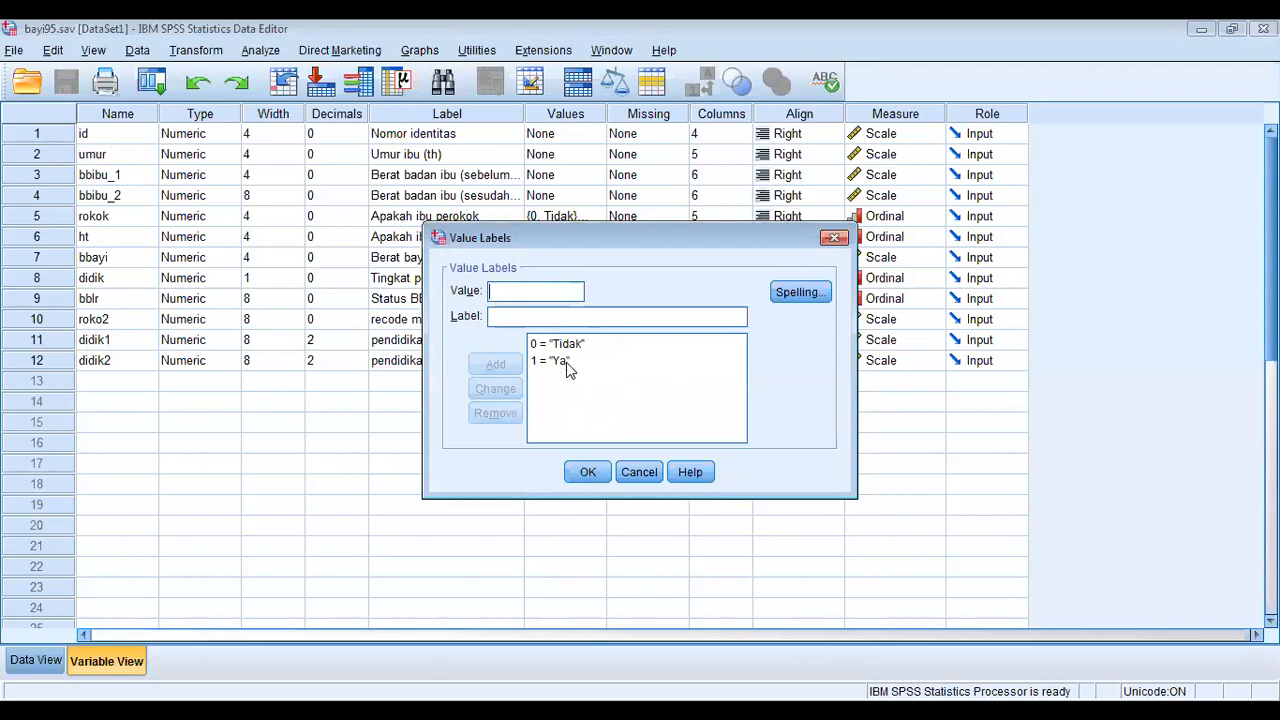
click(600, 477)
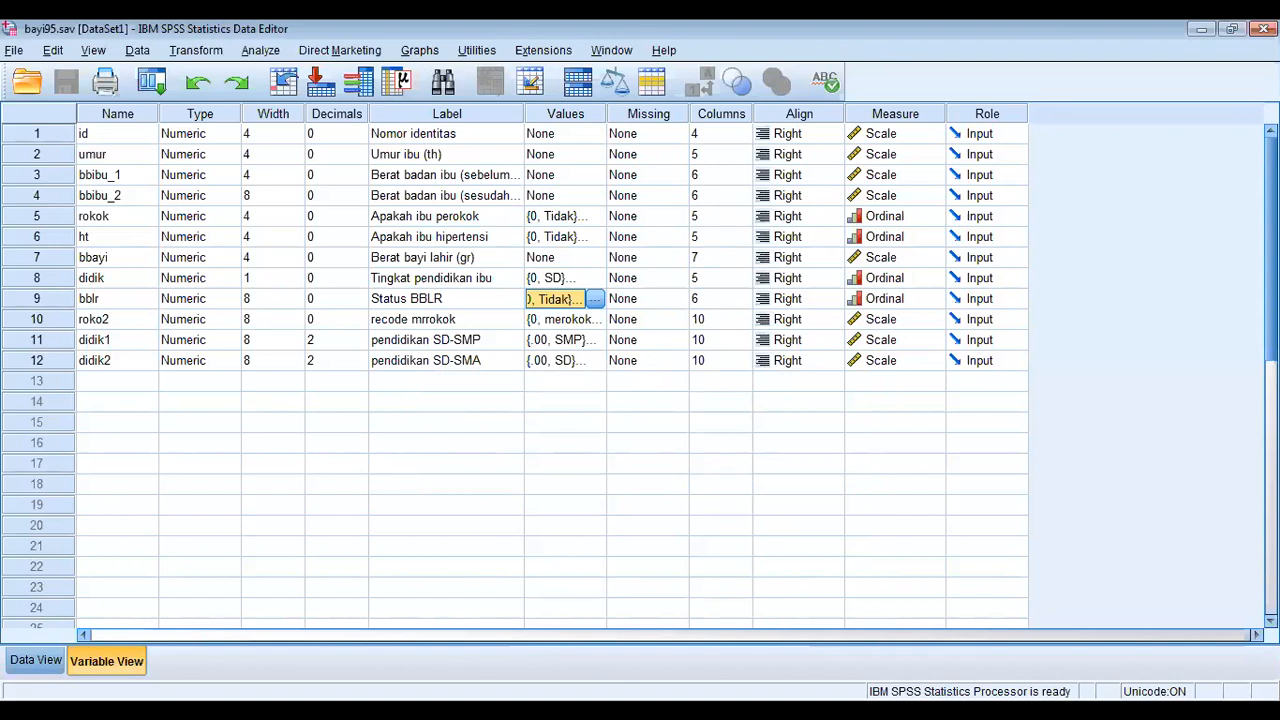
key(alt+Tab)
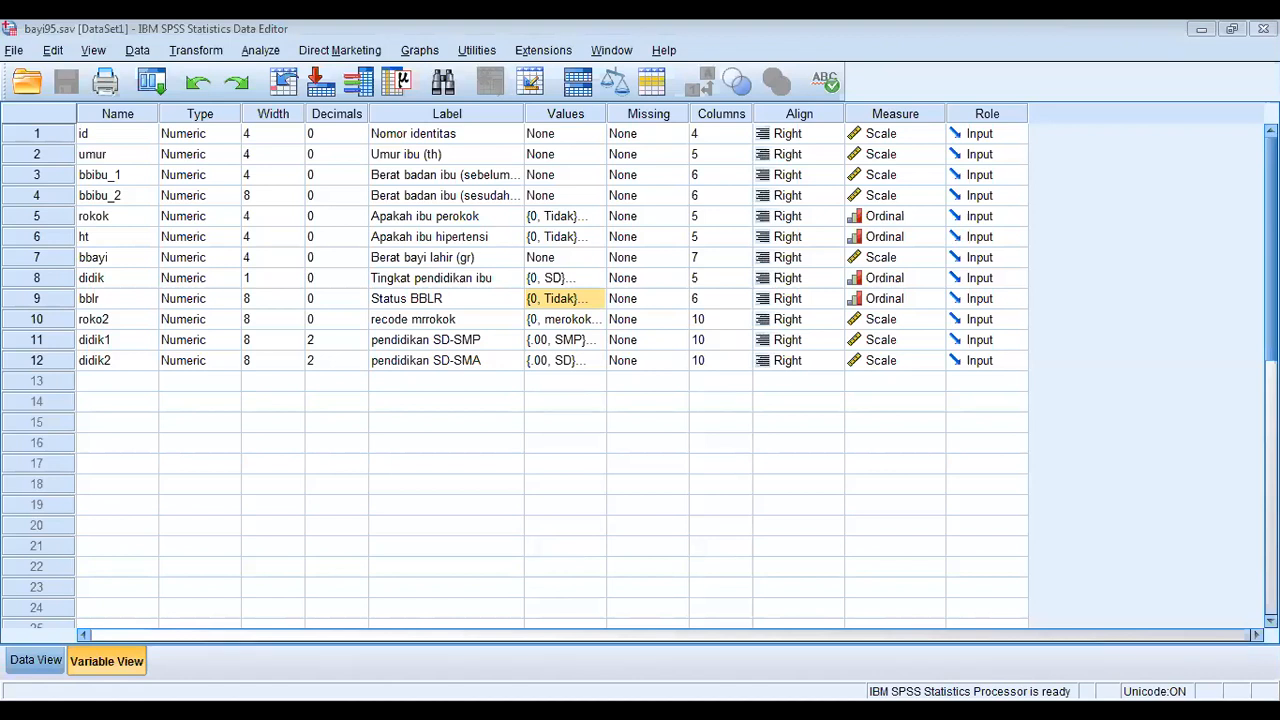
Start an Independent-Samples T Test and set rokok (Apakah ibu perokok) as the grouping variable.
click(257, 51)
click(255, 54)
click(253, 53)
click(254, 53)
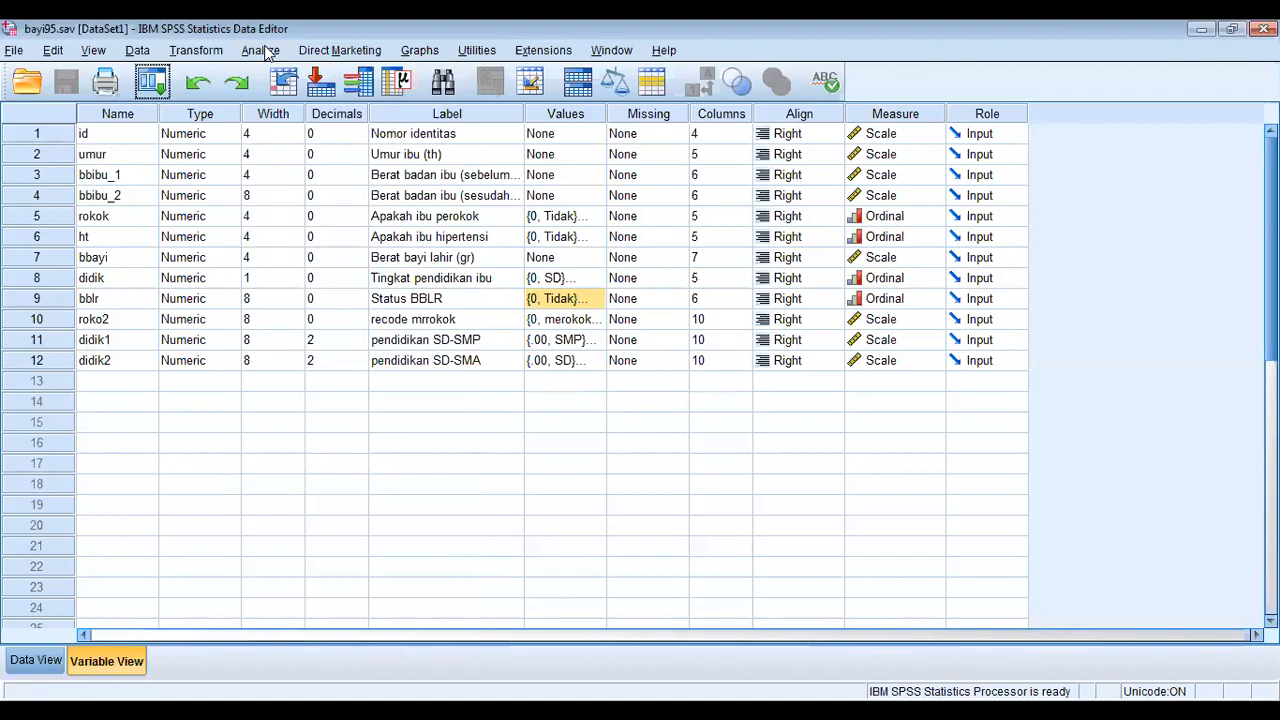
click(266, 53)
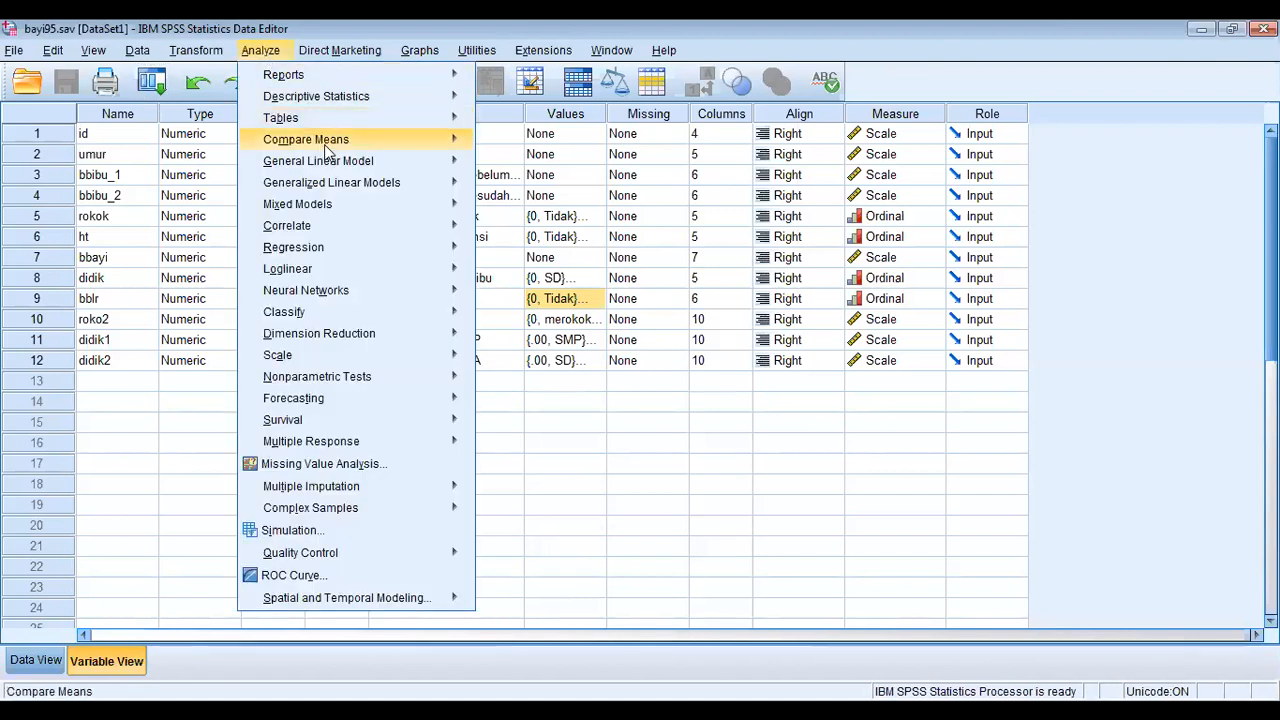
mouse_move(326, 160)
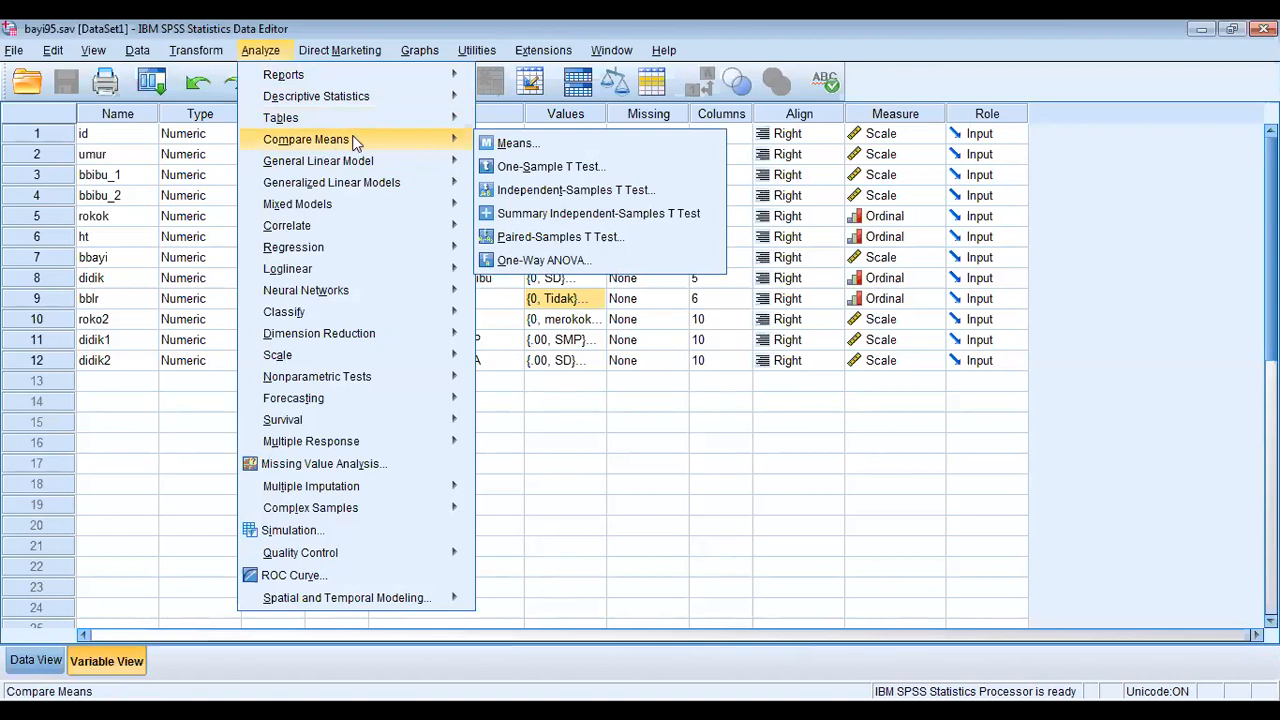
click(556, 196)
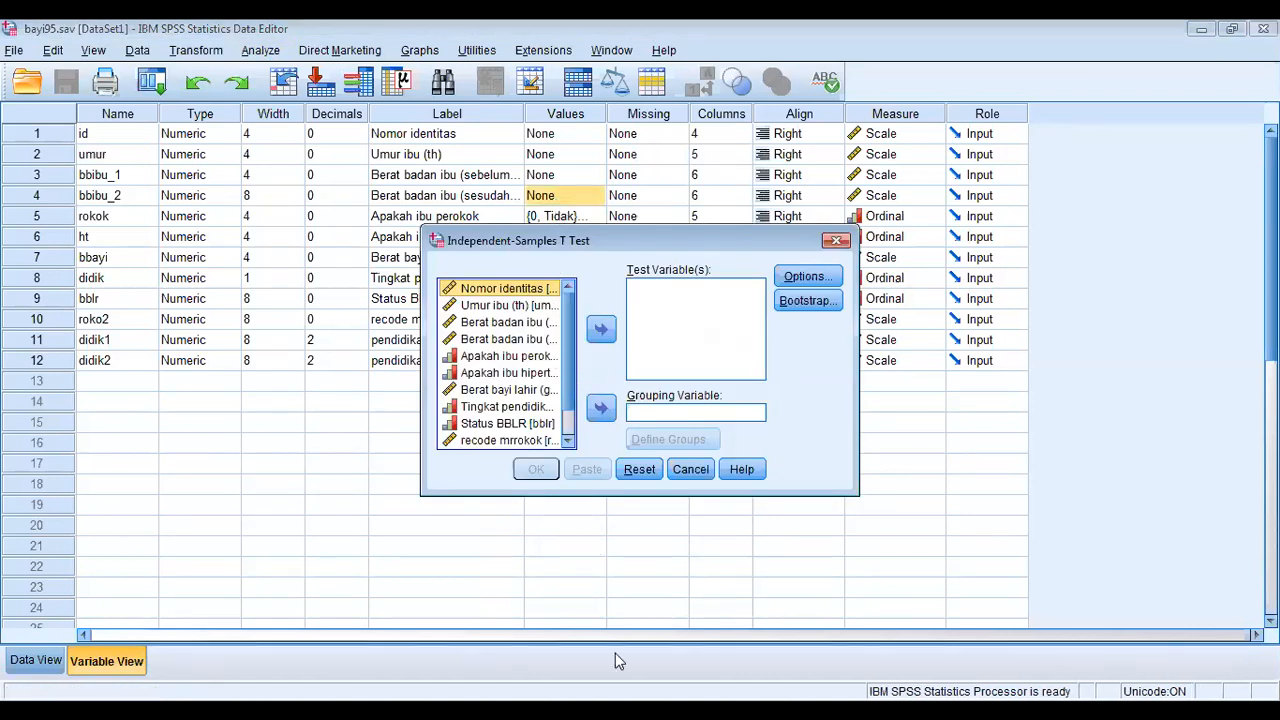
click(3, 698)
drag(569, 340, 572, 367)
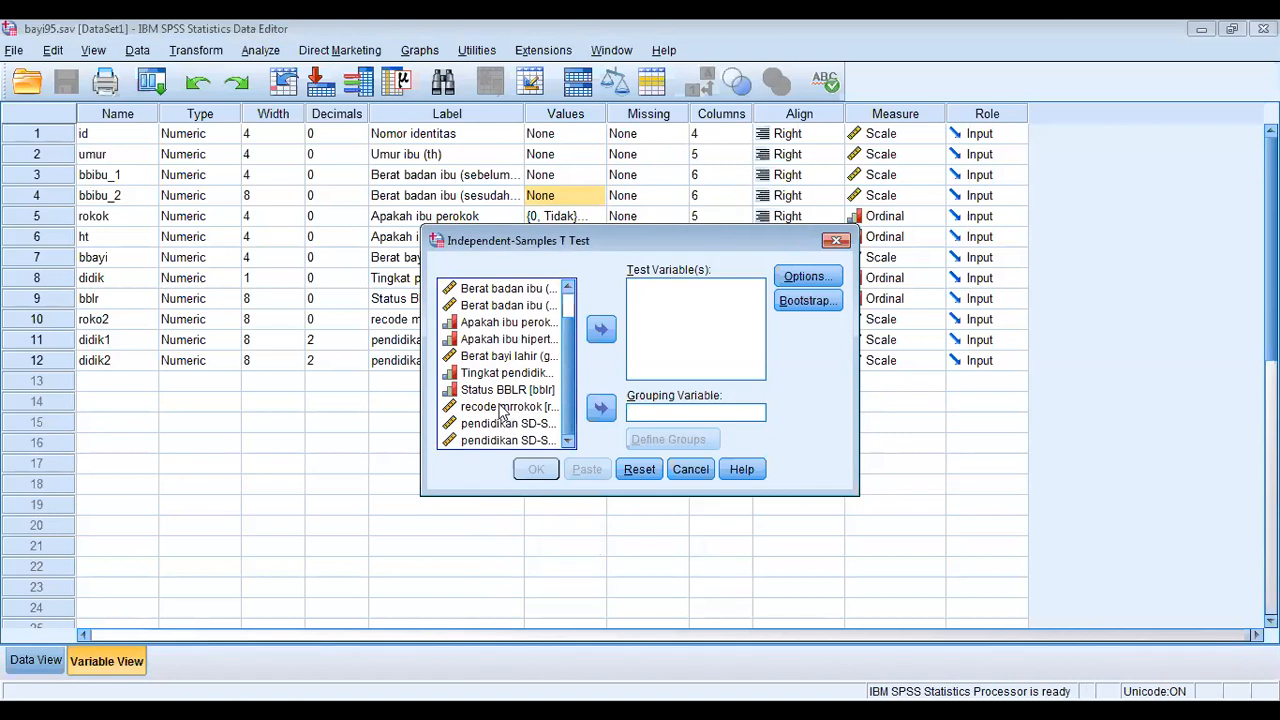
click(515, 322)
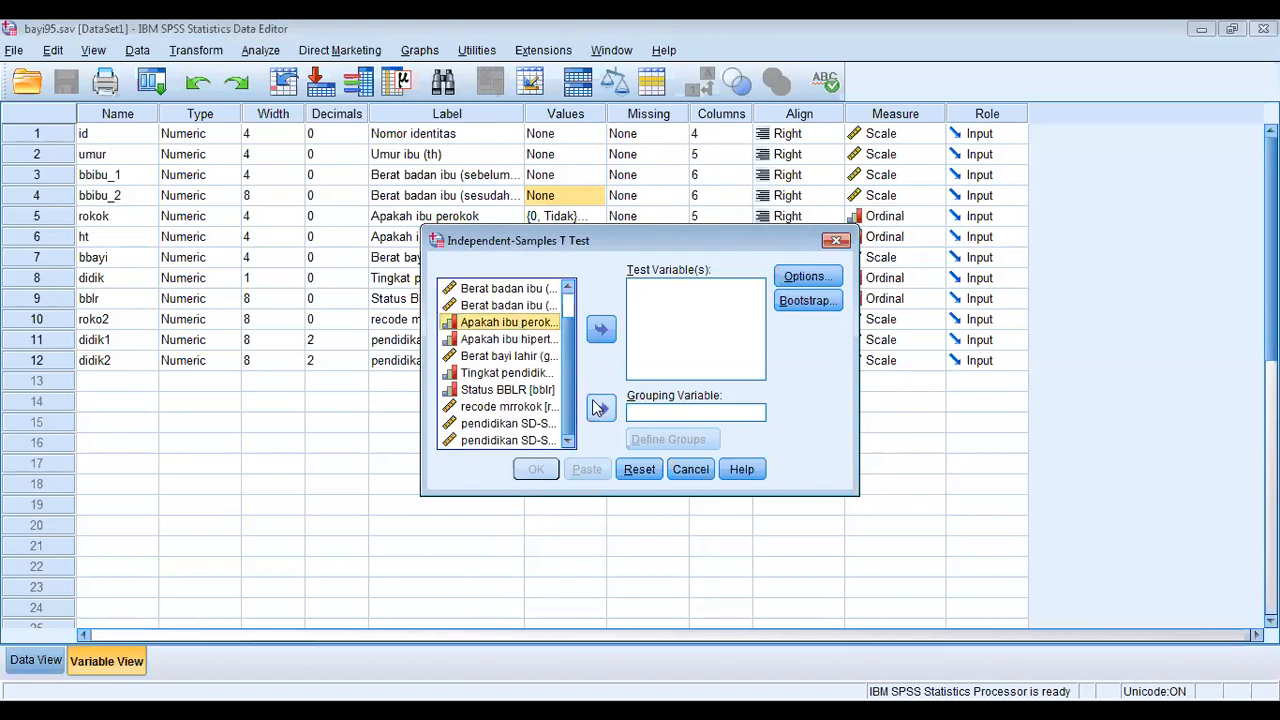
click(600, 410)
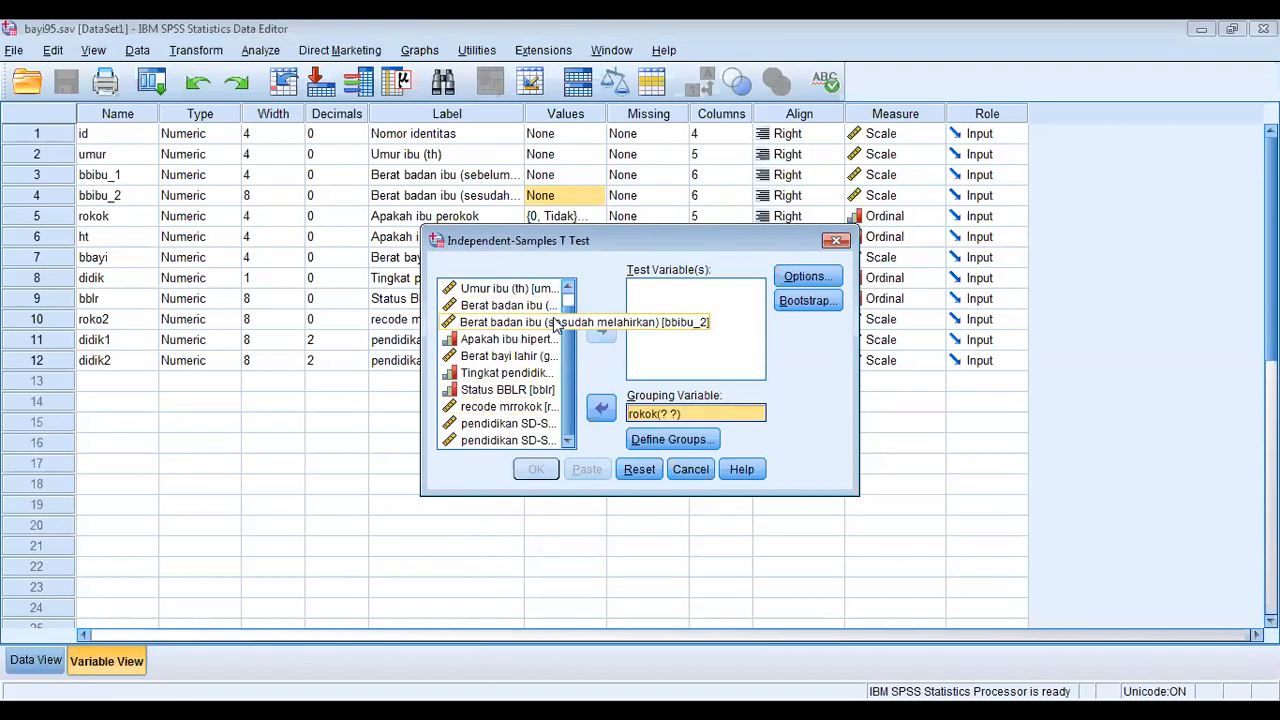
Add birth weight, Berat bayi lahir (gr), as the test variable of the independent t-test.
scroll(572, 362, up, 1)
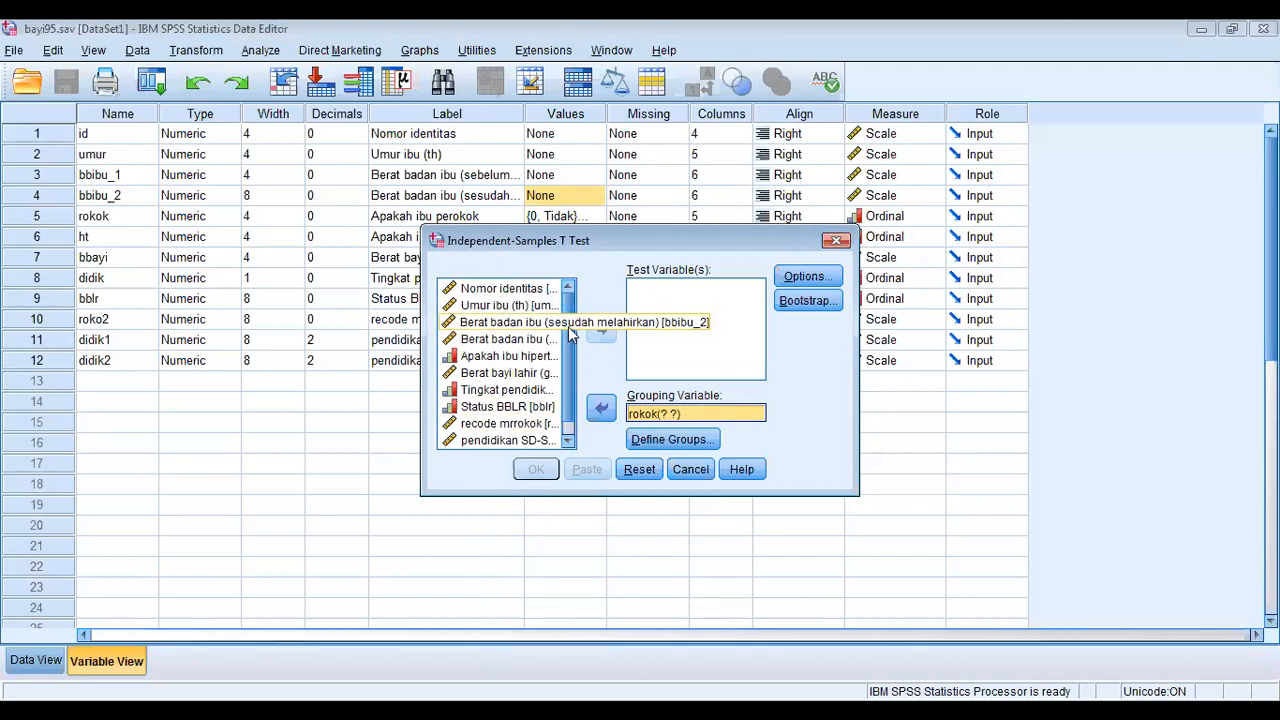
click(530, 376)
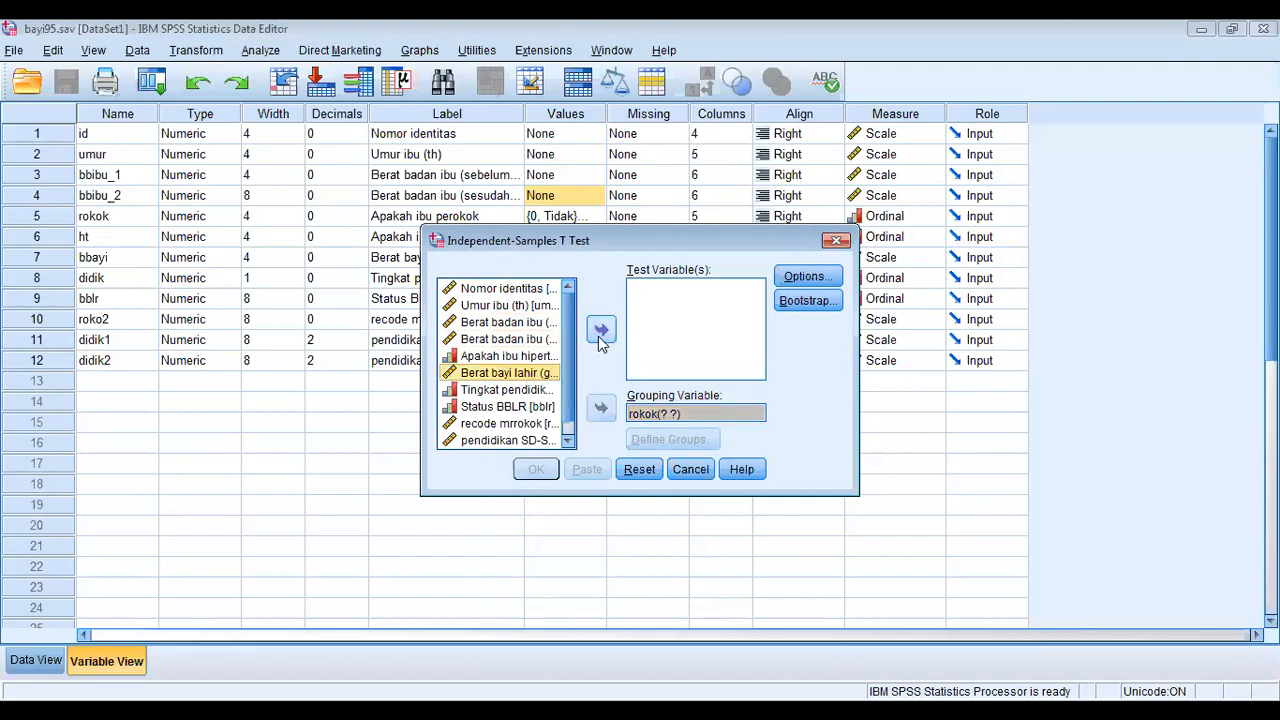
click(600, 330)
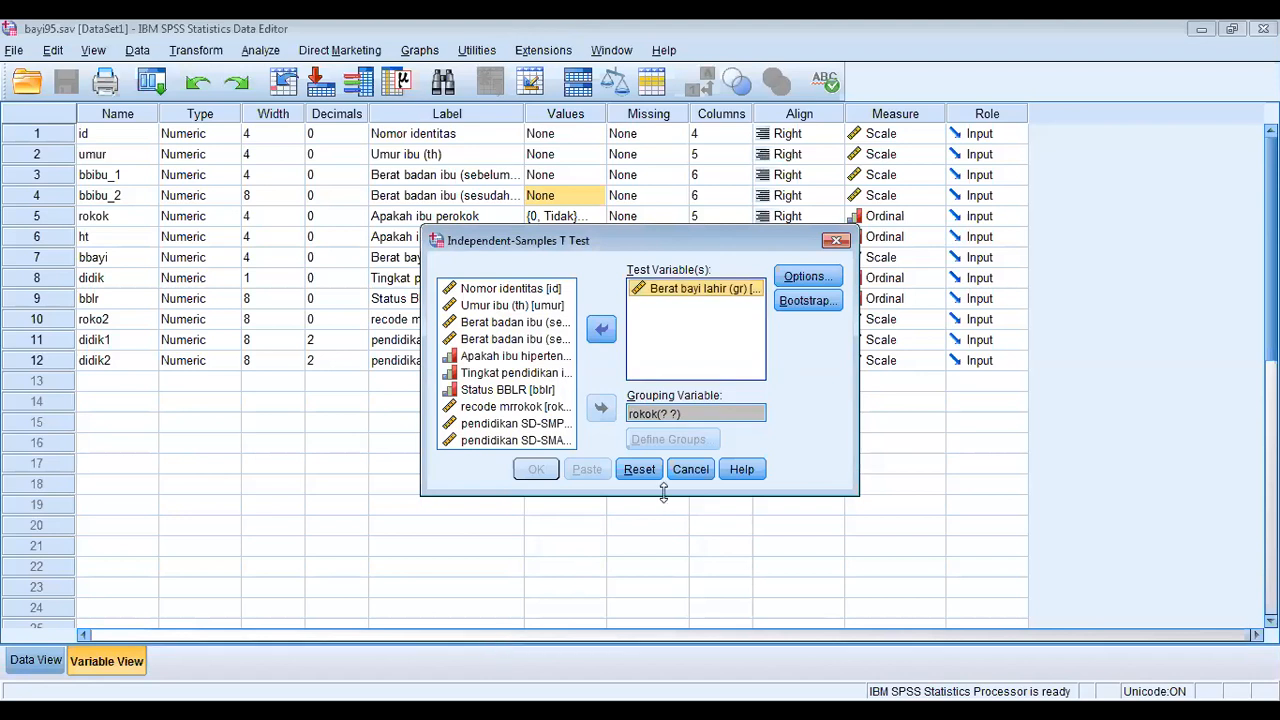
Define the rokok groups by specified values, with 0 for Group 1 and 1 for Group 2.
click(677, 439)
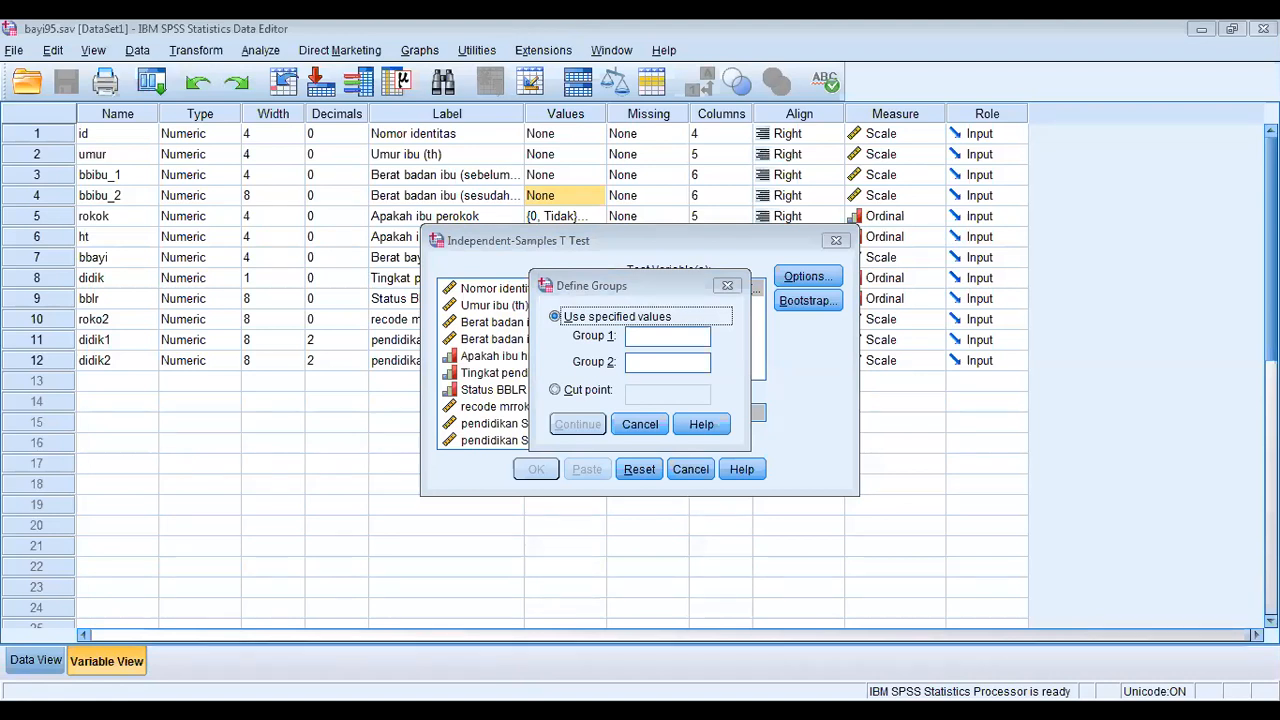
click(658, 336)
text(0)
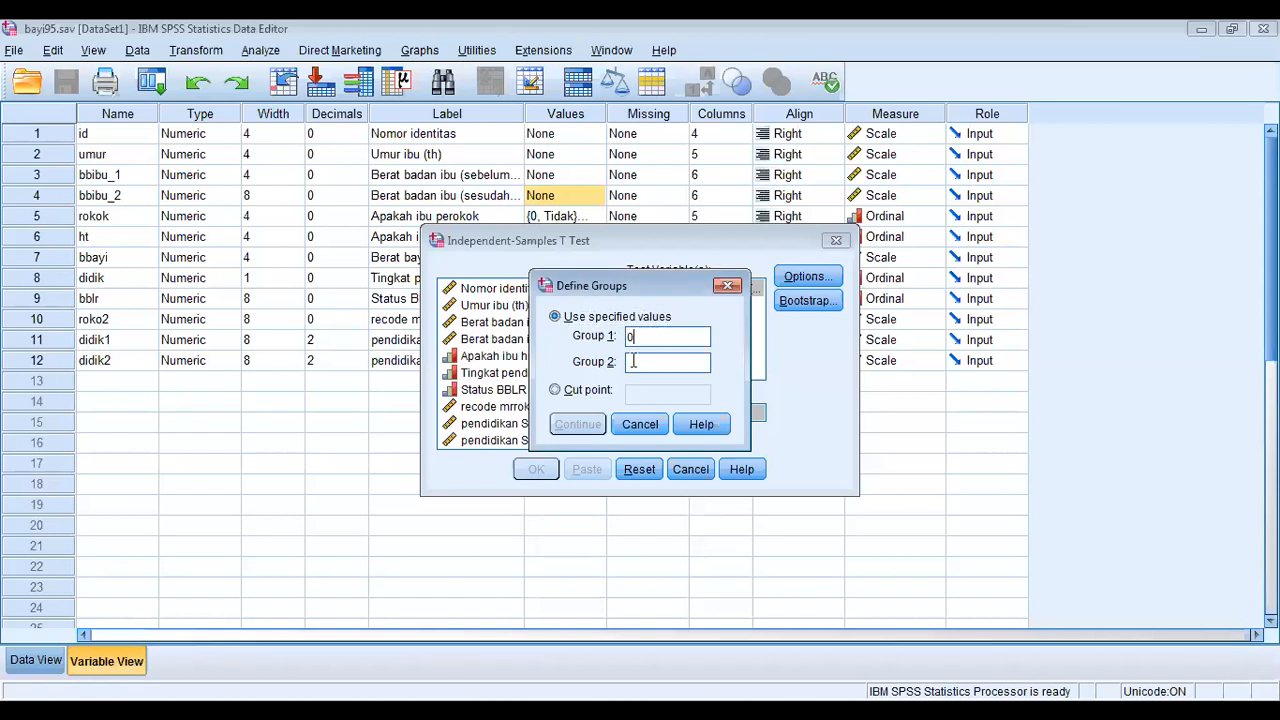
click(637, 361)
text(1)
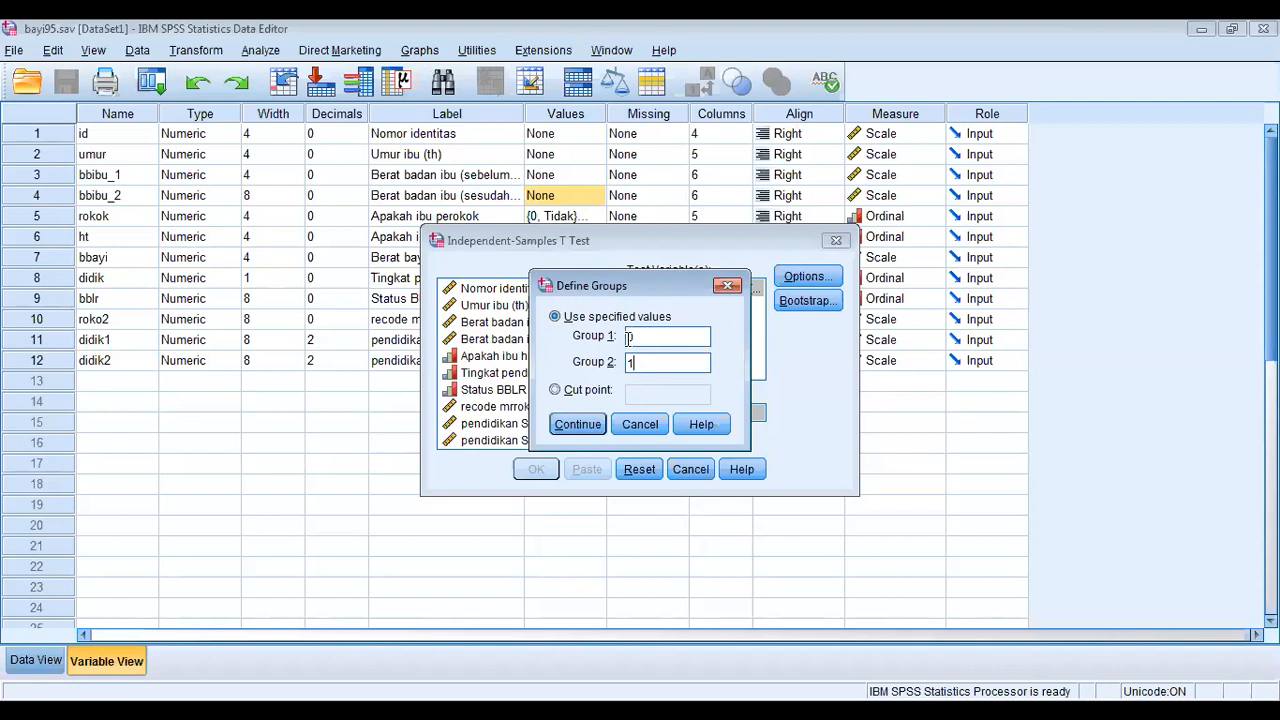
click(633, 362)
click(580, 426)
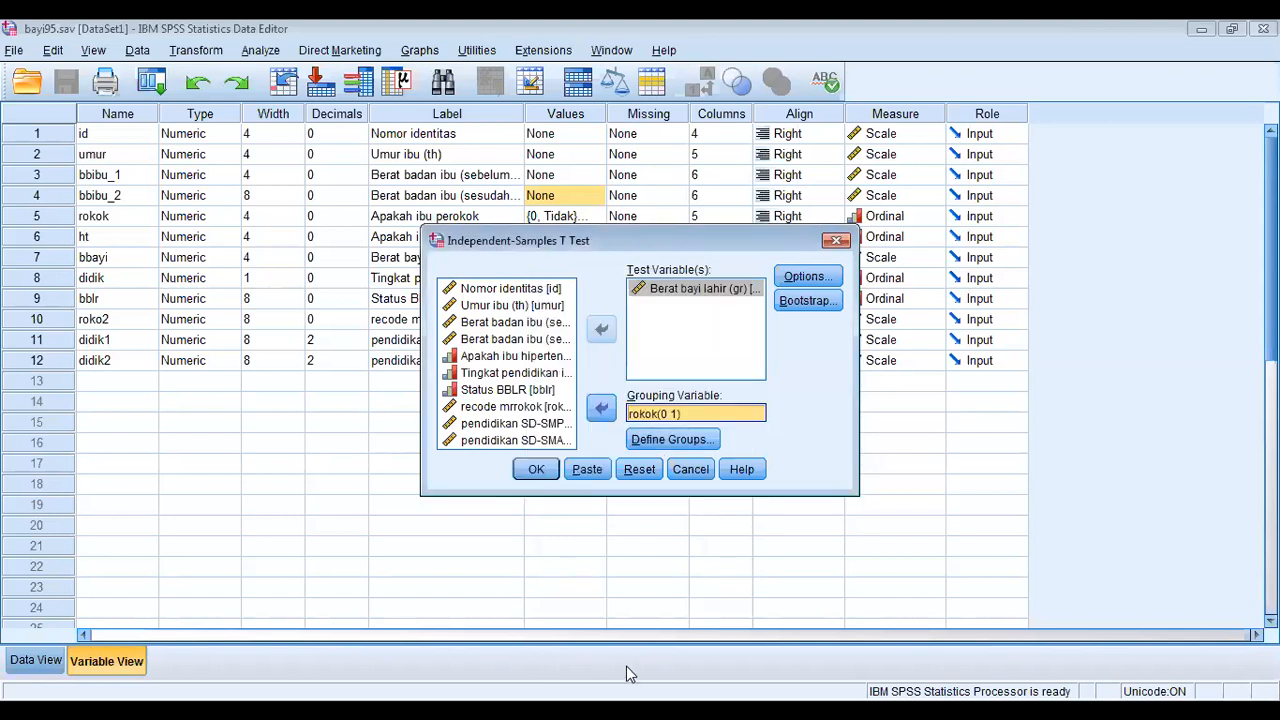
Keep the 95% confidence interval with cases excluded analysis by analysis, and run the independent-samples t-test.
click(634, 712)
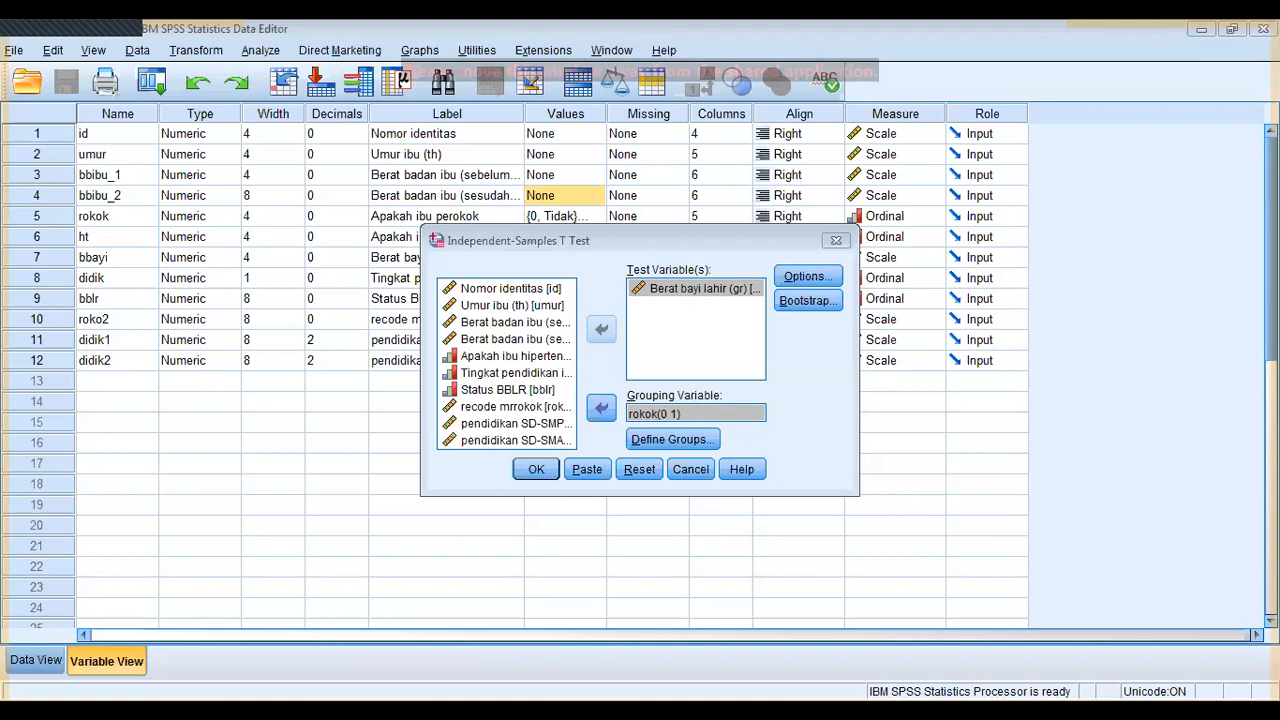
click(808, 277)
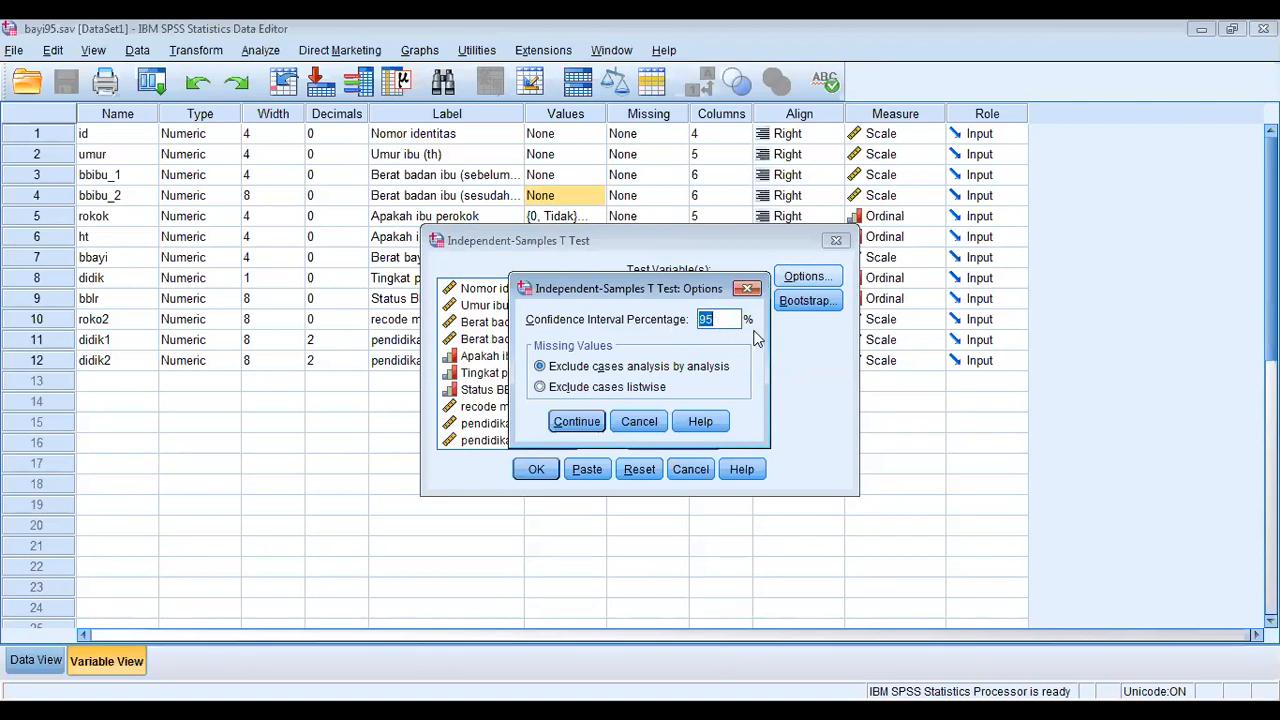
click(590, 427)
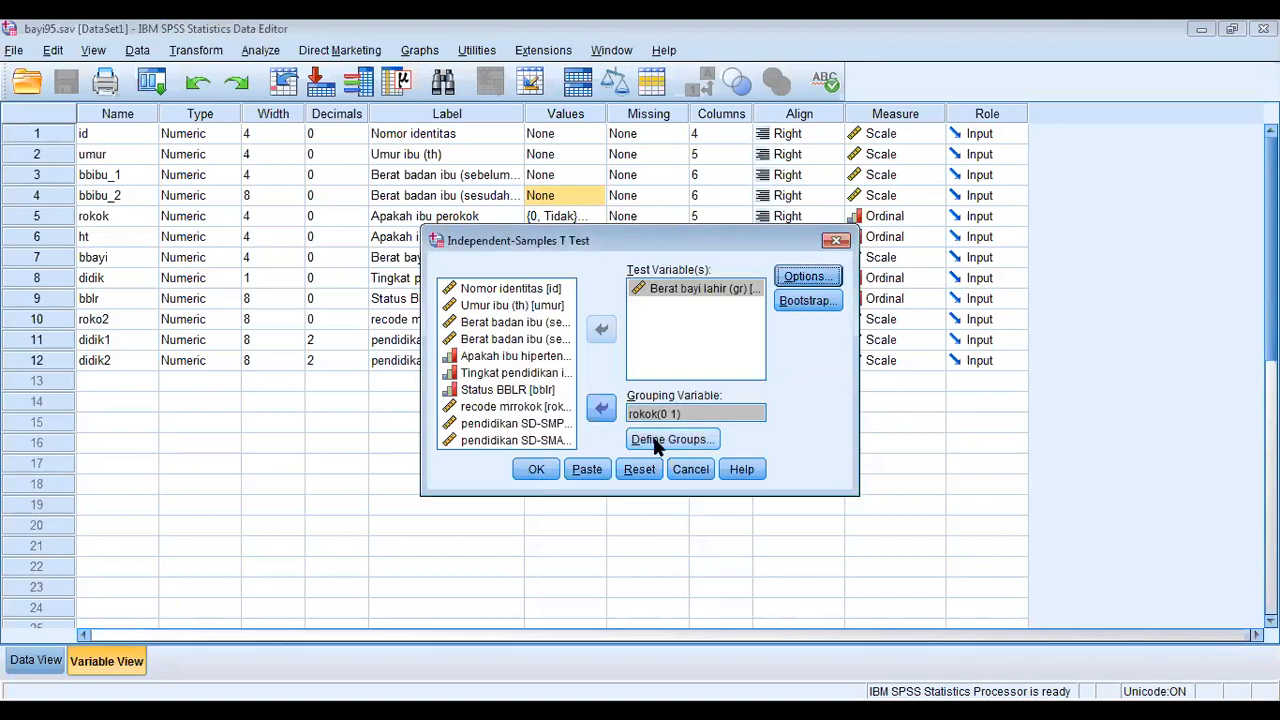
click(536, 469)
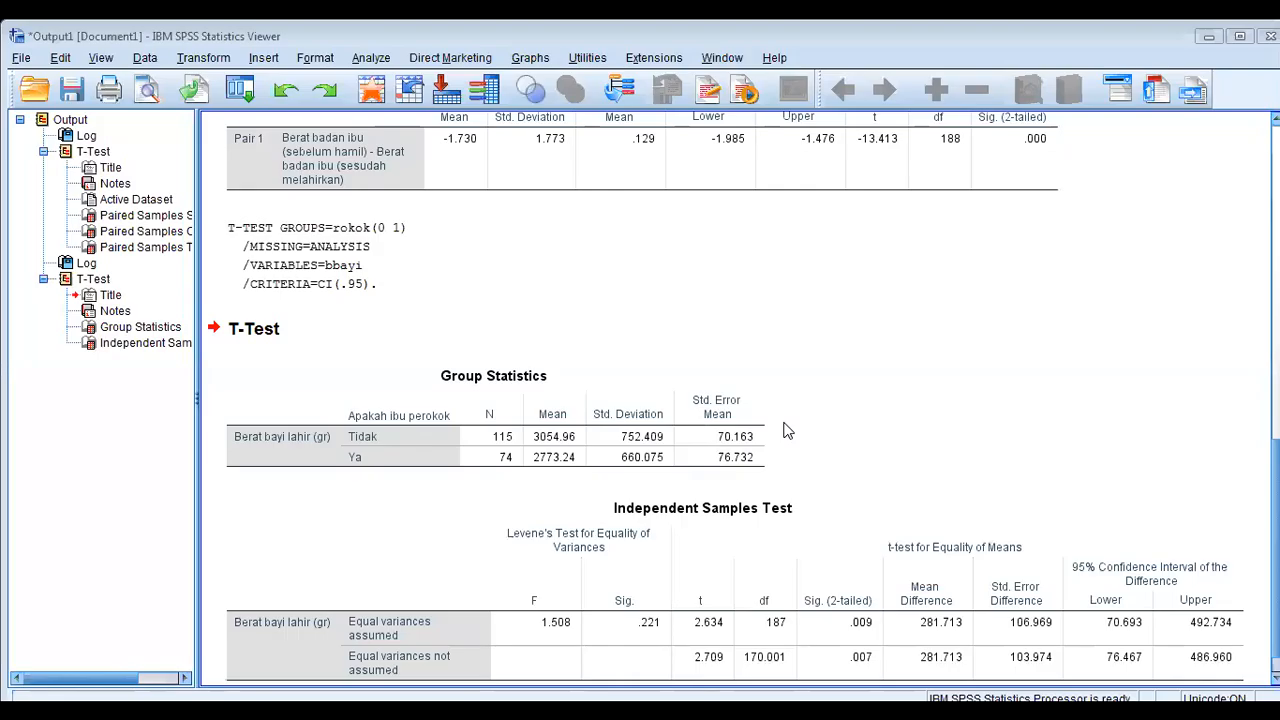
Examine the Group Statistics and Independent Samples Test tables for birth weight by mothers' smoking status in the output.
click(869, 475)
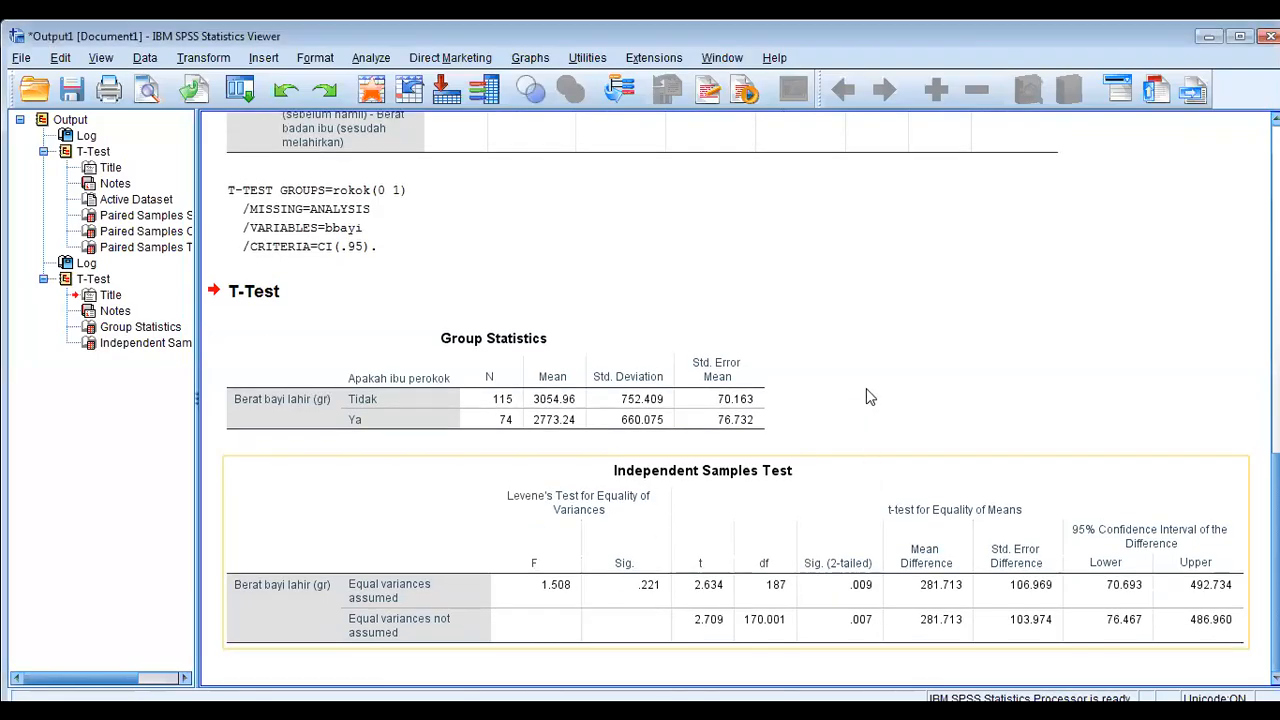
click(893, 342)
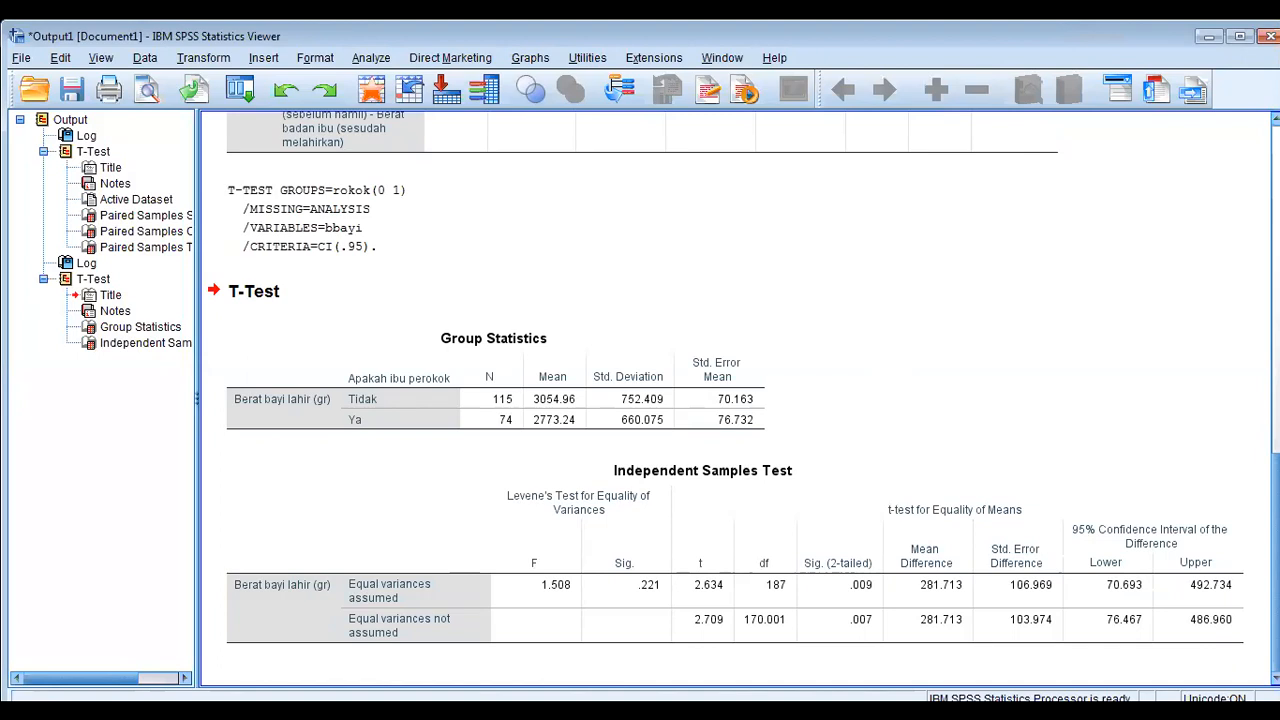
click(486, 430)
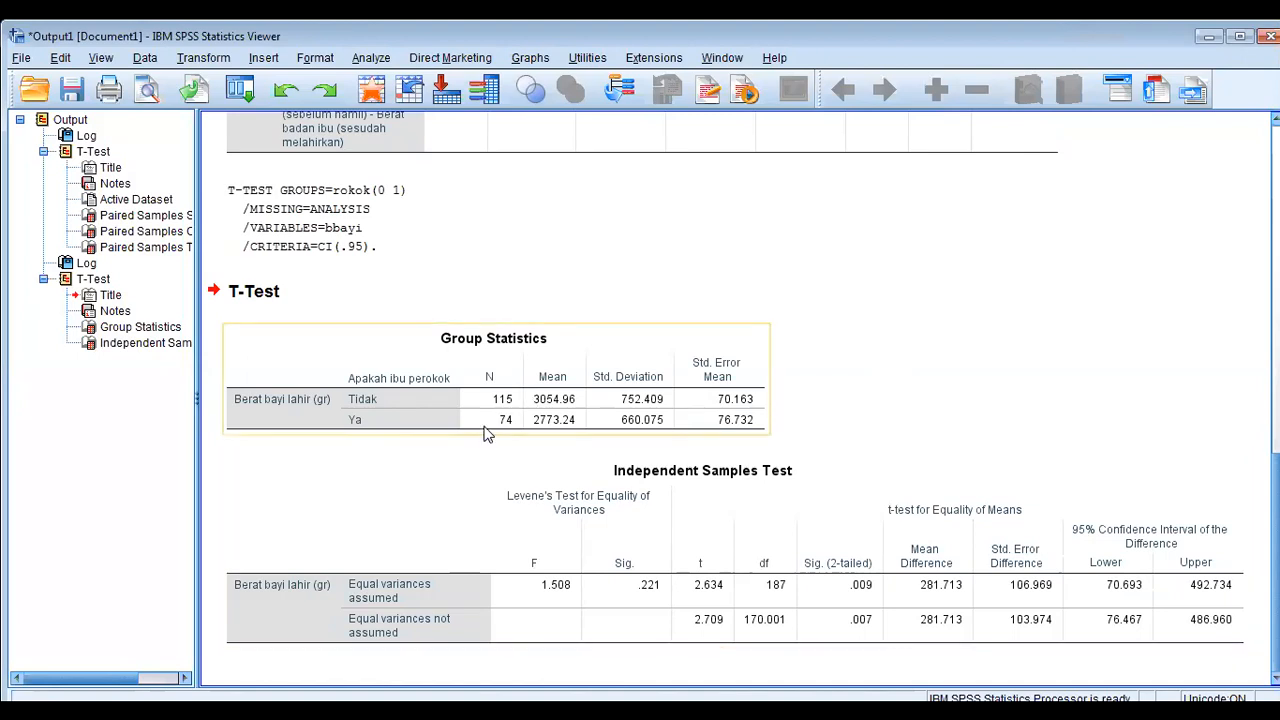